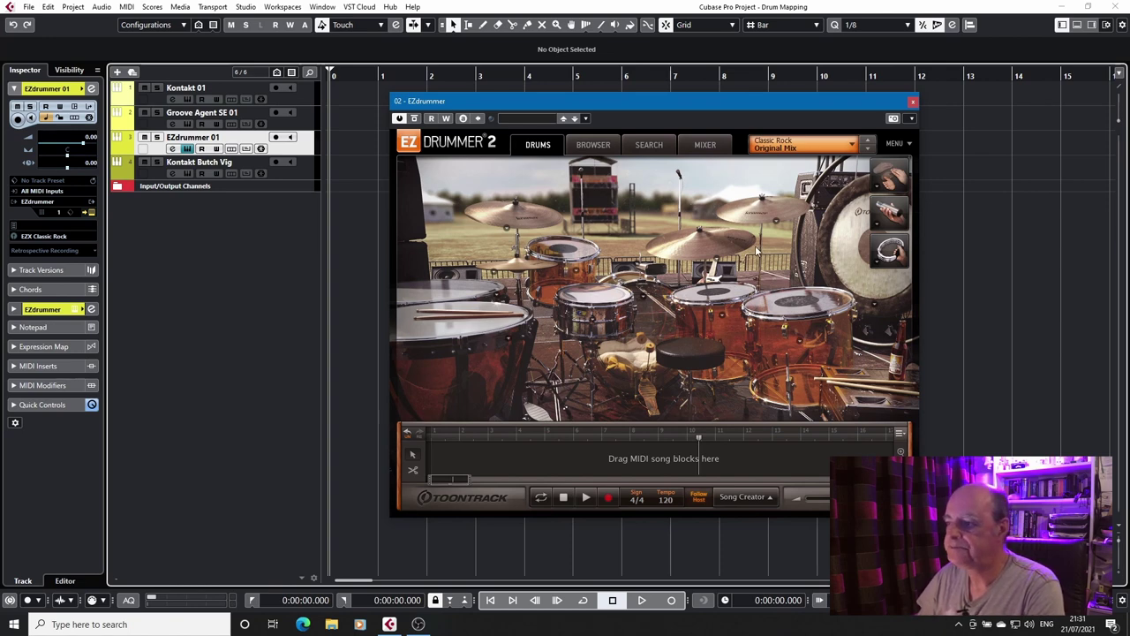
- Request the Americana library's MIDI Layout chart from EZdrummer's About Sound Libraries menu
left_click(897, 144)
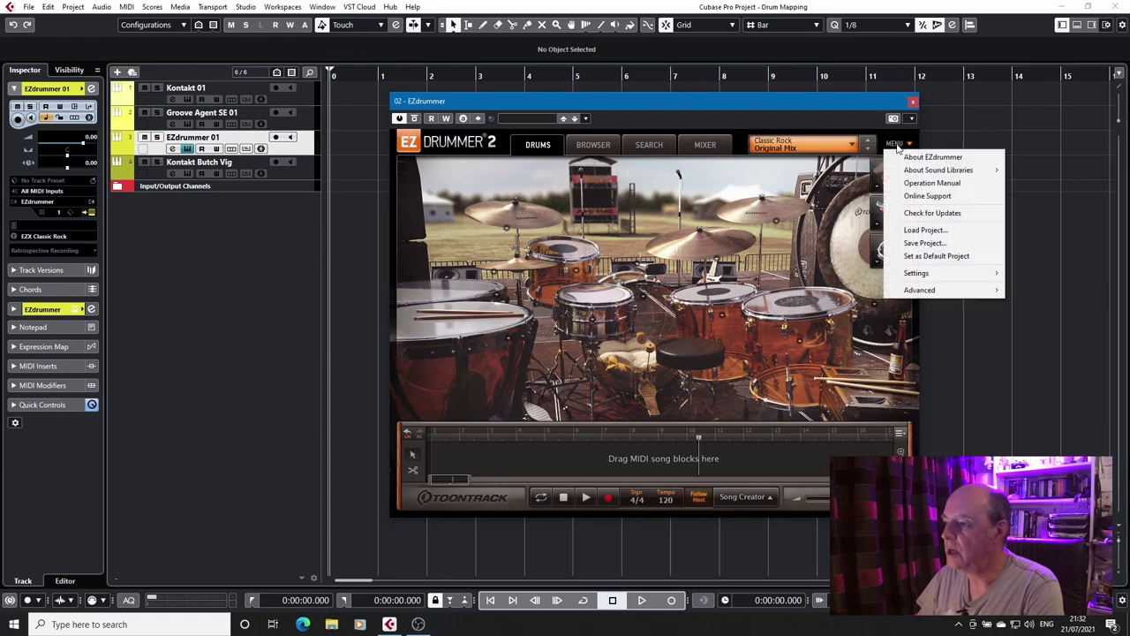
mouse_move(907, 173)
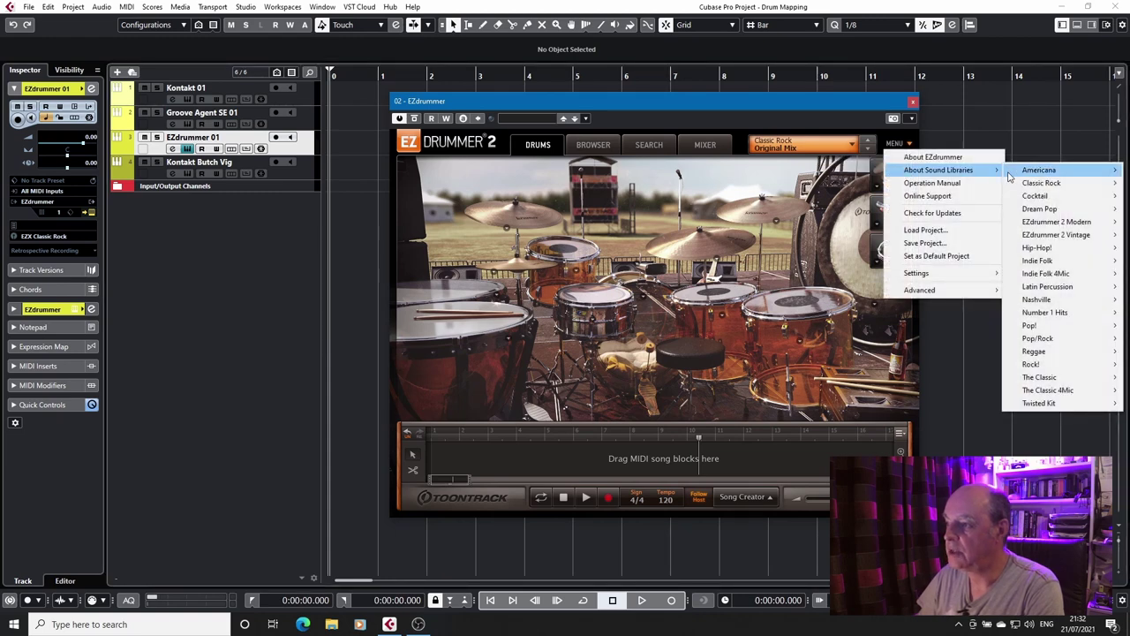
mouse_move(1020, 174)
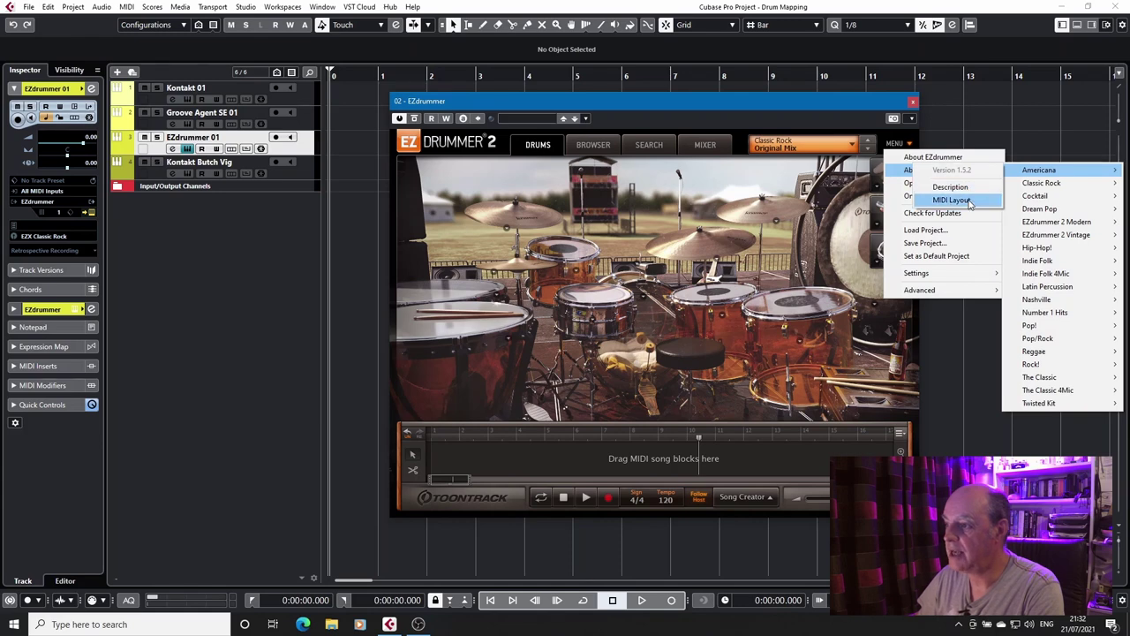
left_click(968, 200)
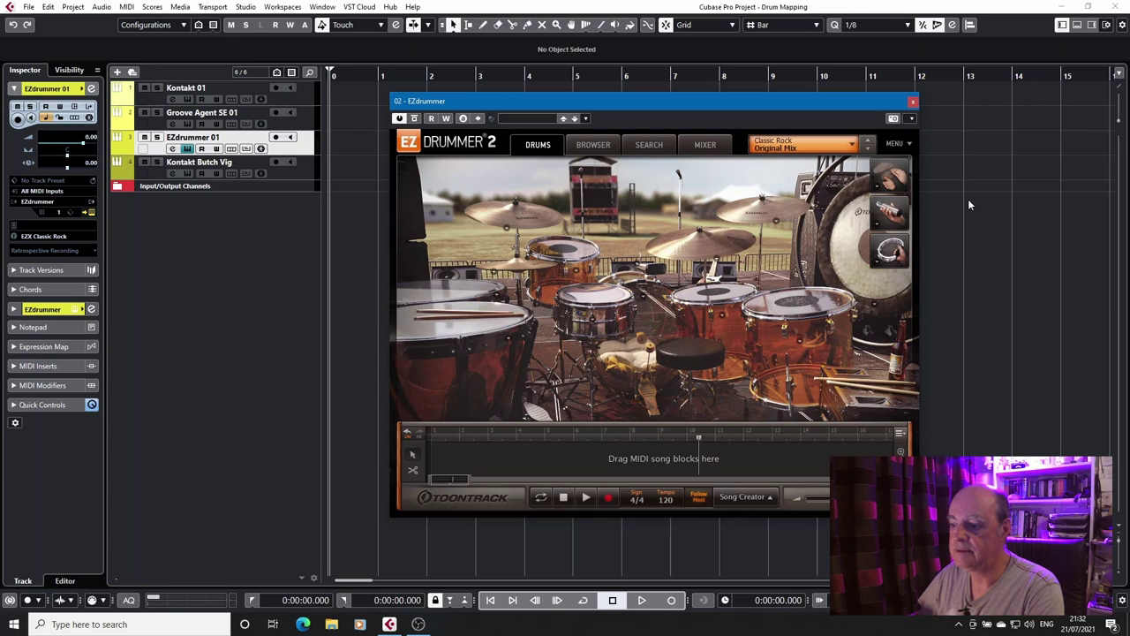
left_click(912, 143)
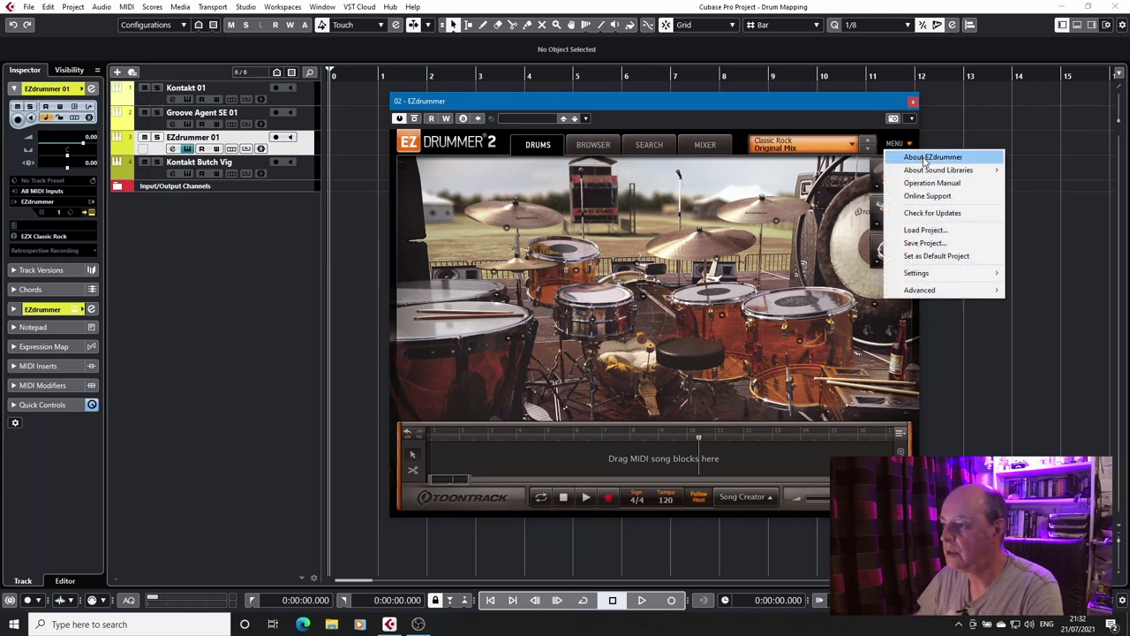
- Read the Americana note map in EZX-Keys.pdf: 36 Kick Hit, 38 Snare Center, 42 closed hi-hat
mouse_move(1038, 169)
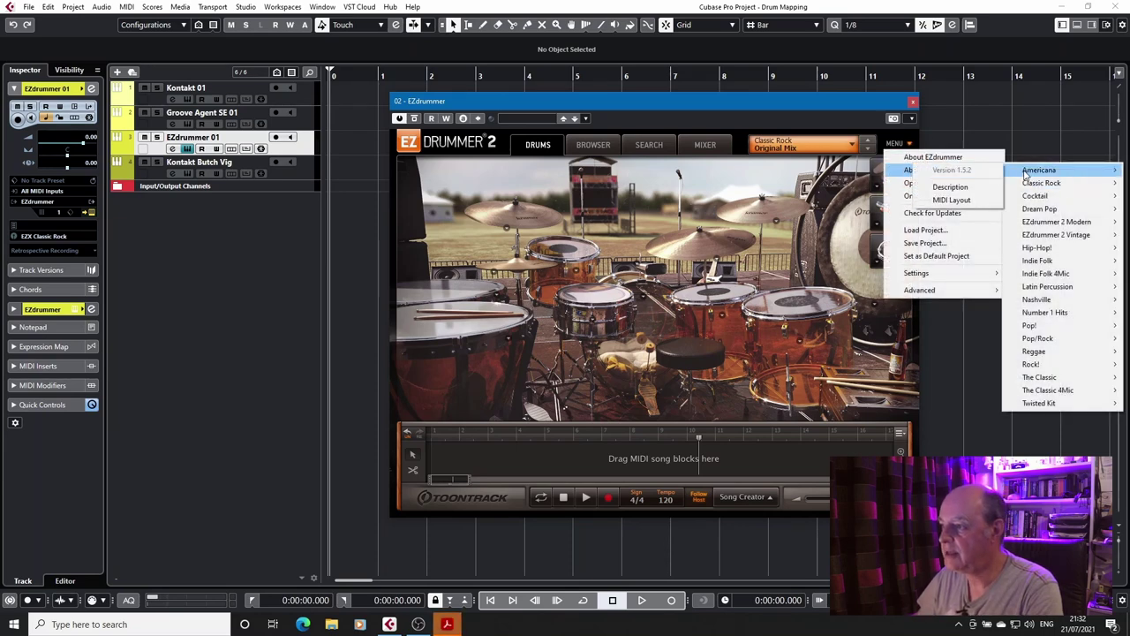
left_click(950, 200)
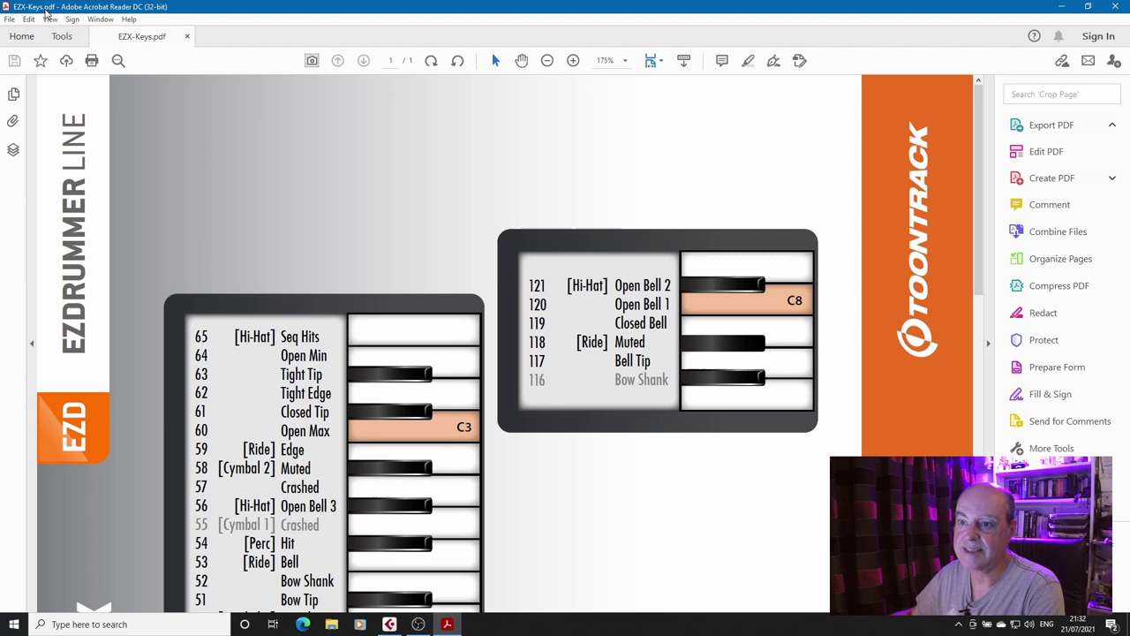
scroll(312, 316, "down", 15)
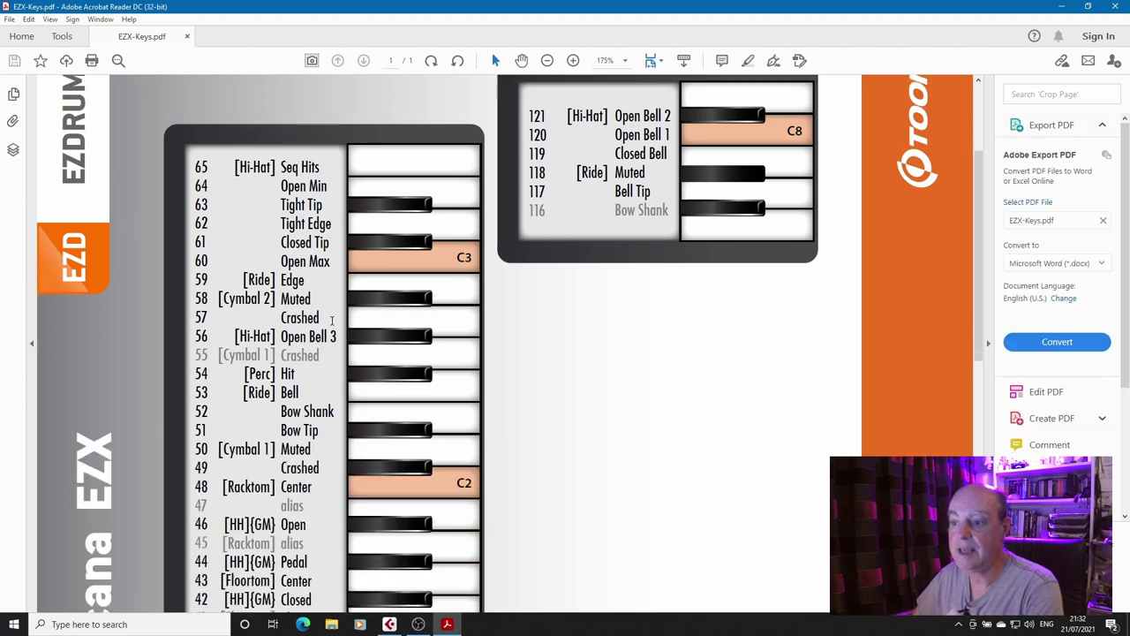
scroll(333, 325, "down", 2)
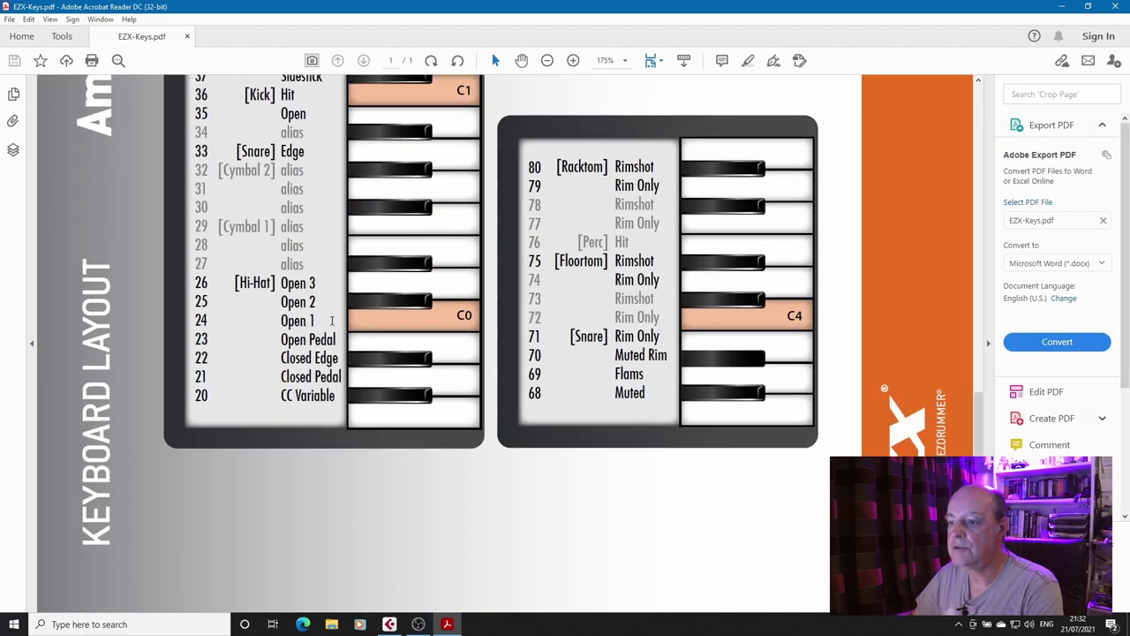
scroll(333, 325, "up", 12)
scroll(333, 325, "up", 6)
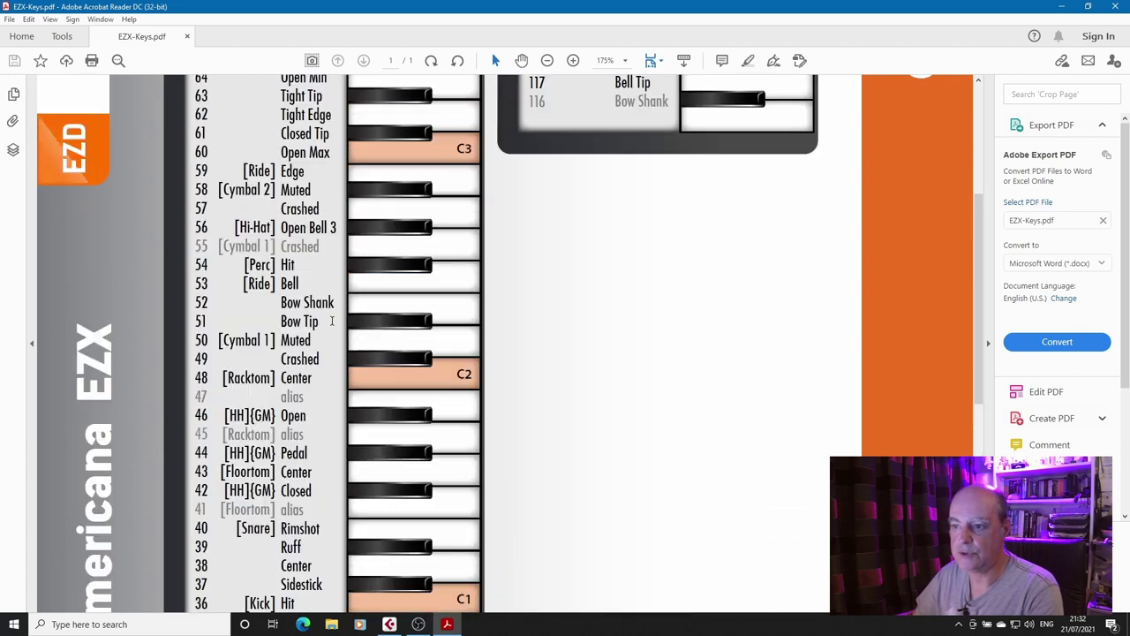
scroll(332, 322, "down", 3)
scroll(332, 322, "down", 5)
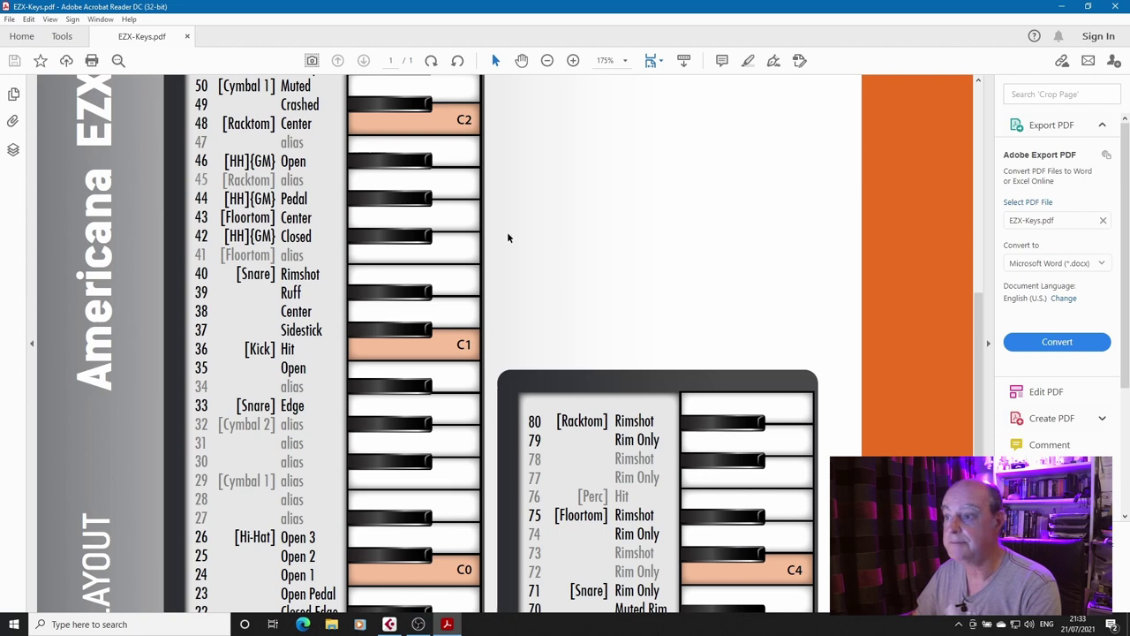
- Close the PDF and reopen the EZdrummer 01 instrument window
left_click(1117, 7)
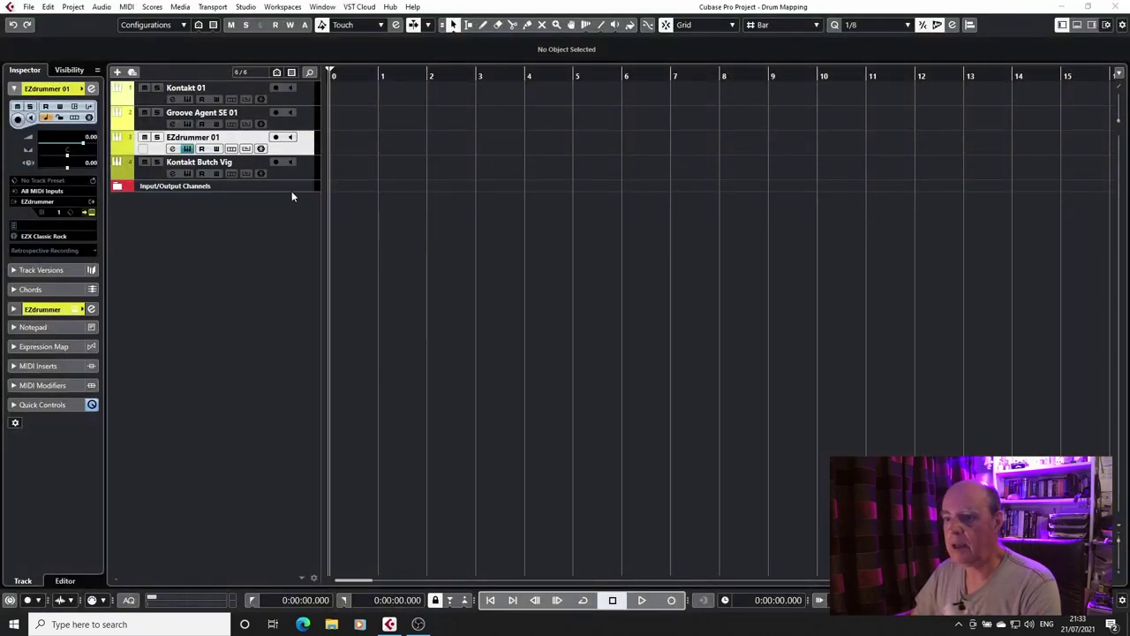
left_click(261, 148)
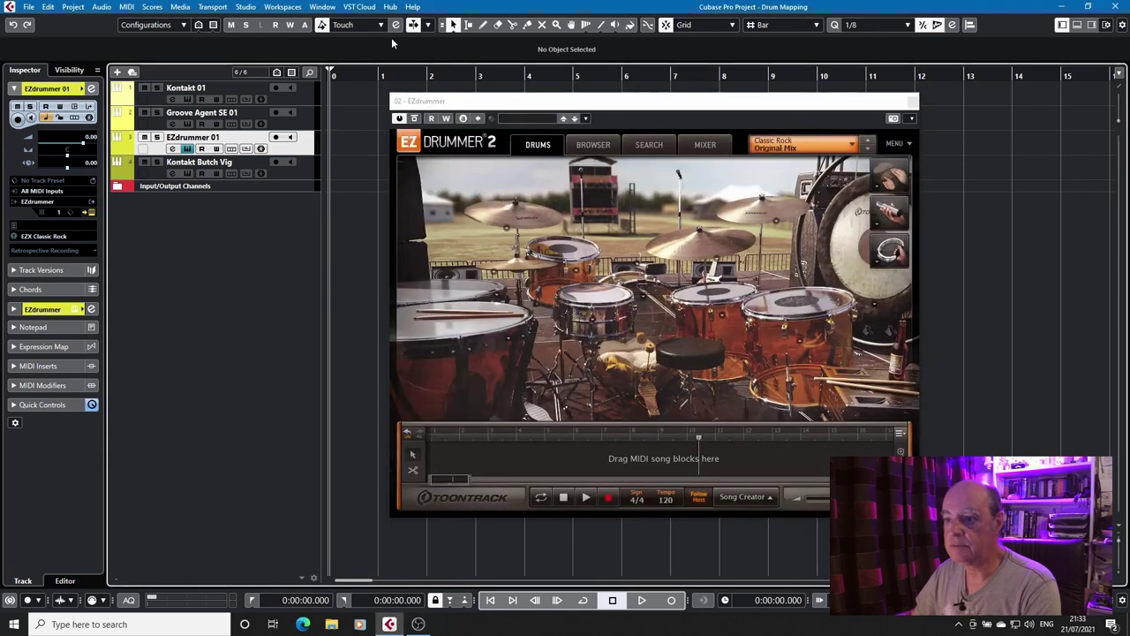
left_click(499, 100)
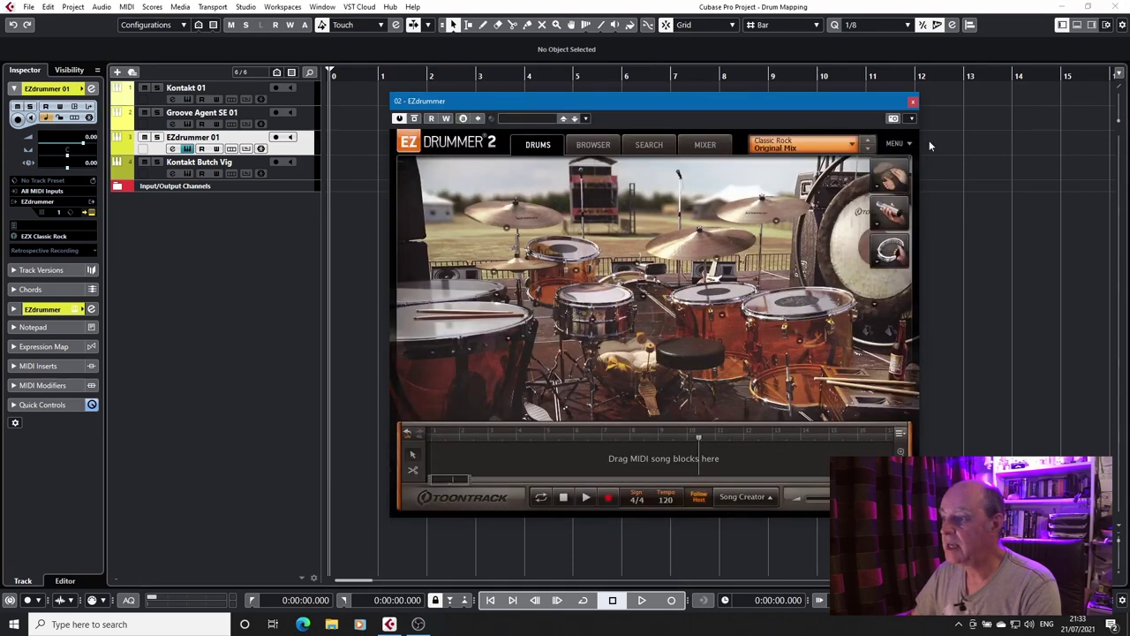
- Request the Classic Rock library's MIDI Layout from About Sound Libraries
left_click(901, 145)
mouse_move(972, 169)
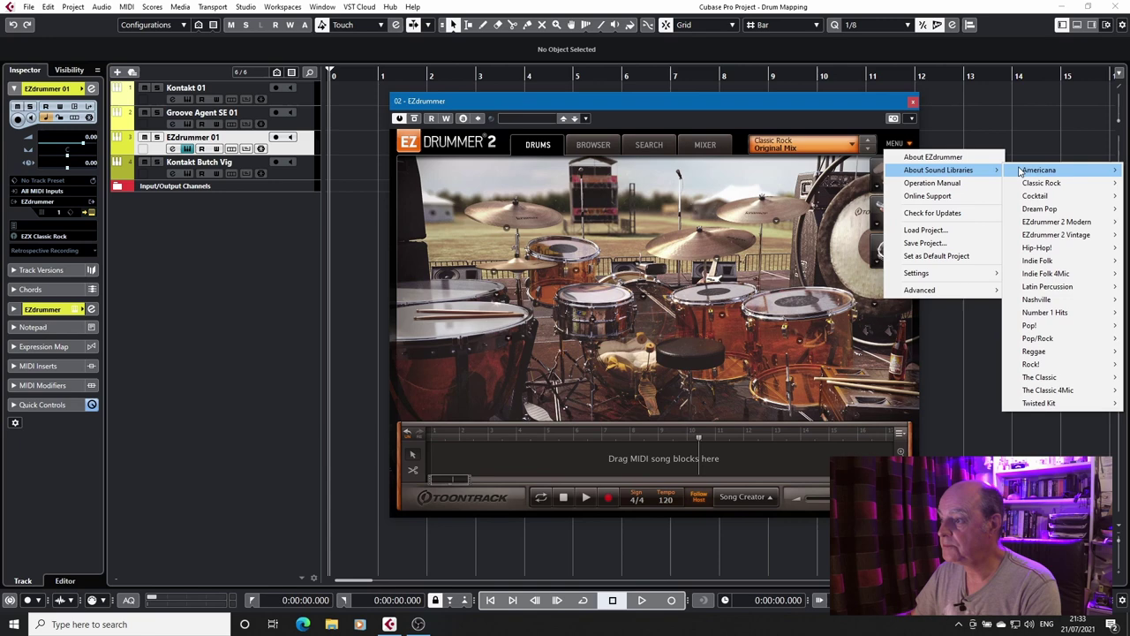
mouse_move(1060, 183)
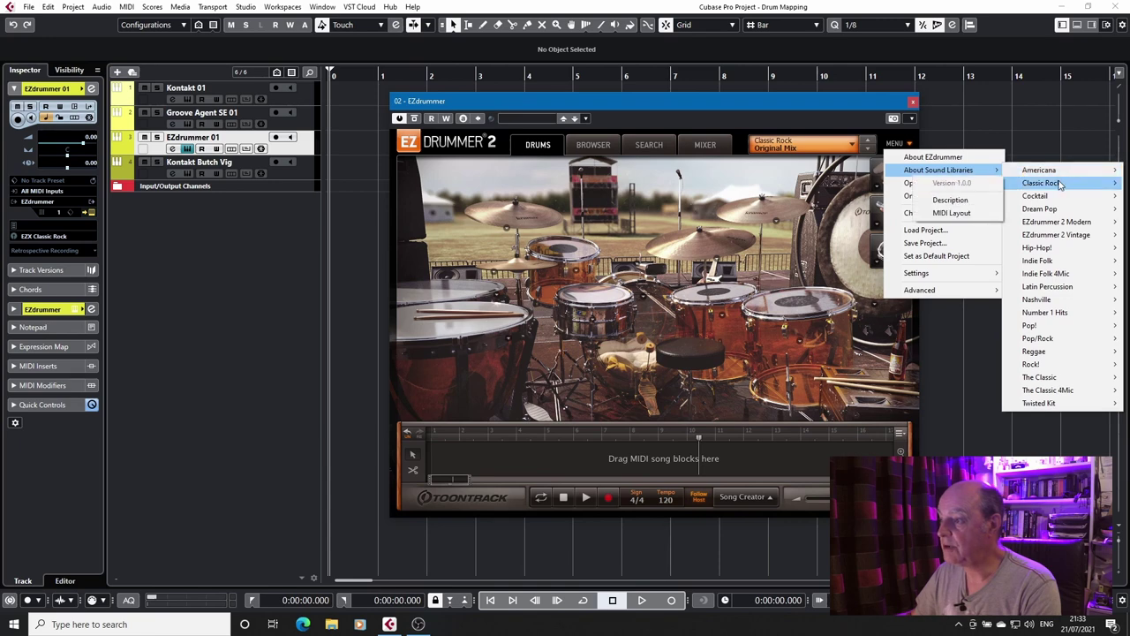
left_click(948, 215)
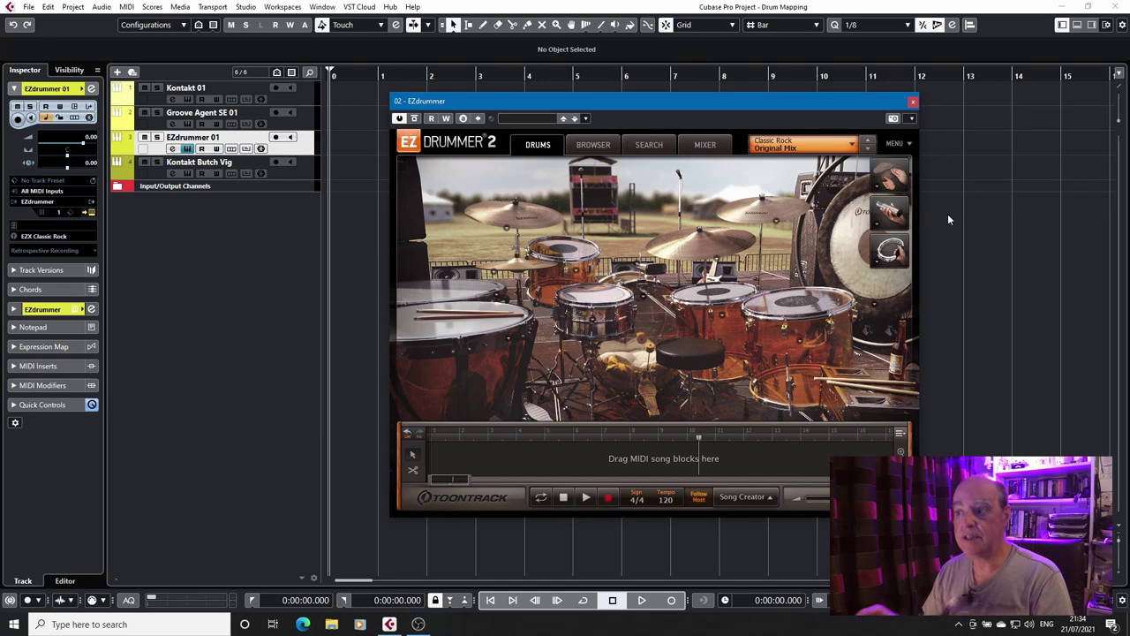
left_click(909, 146)
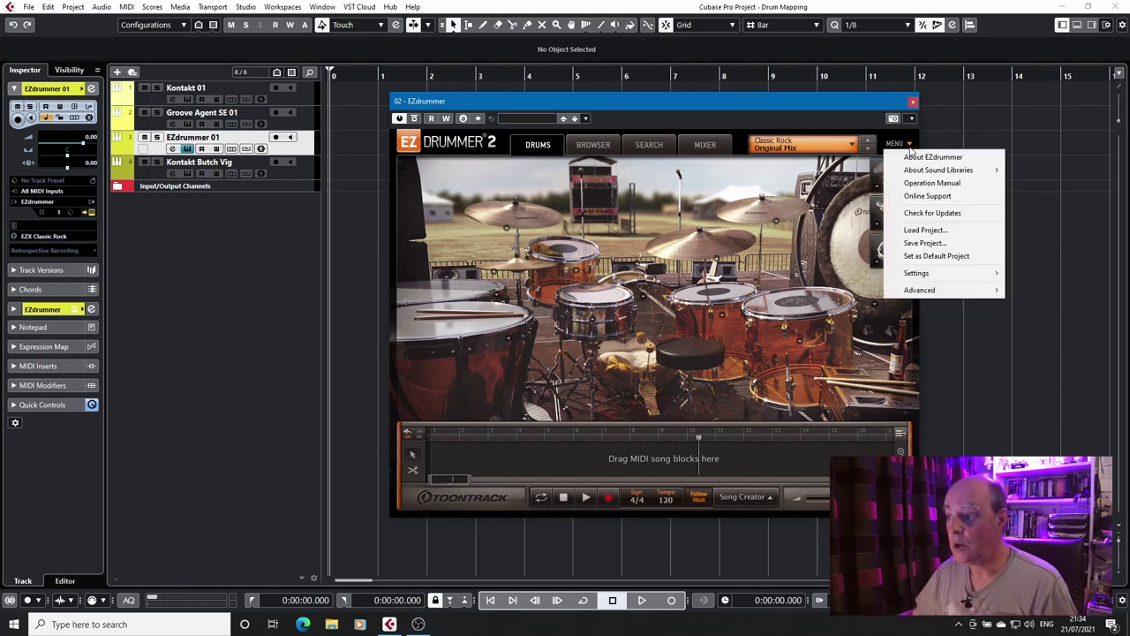
mouse_move(912, 174)
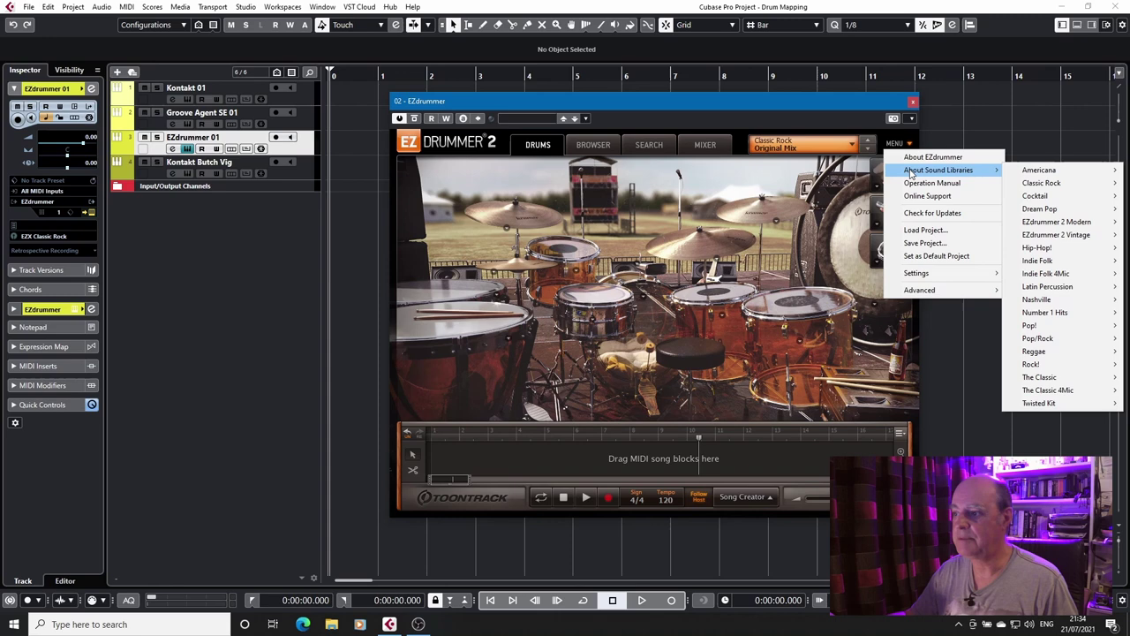
- Check the Classic Rock snare's articulation keys: Center D1, Edge A0, Rimshot E1, Sidestick C#1
left_click(860, 102)
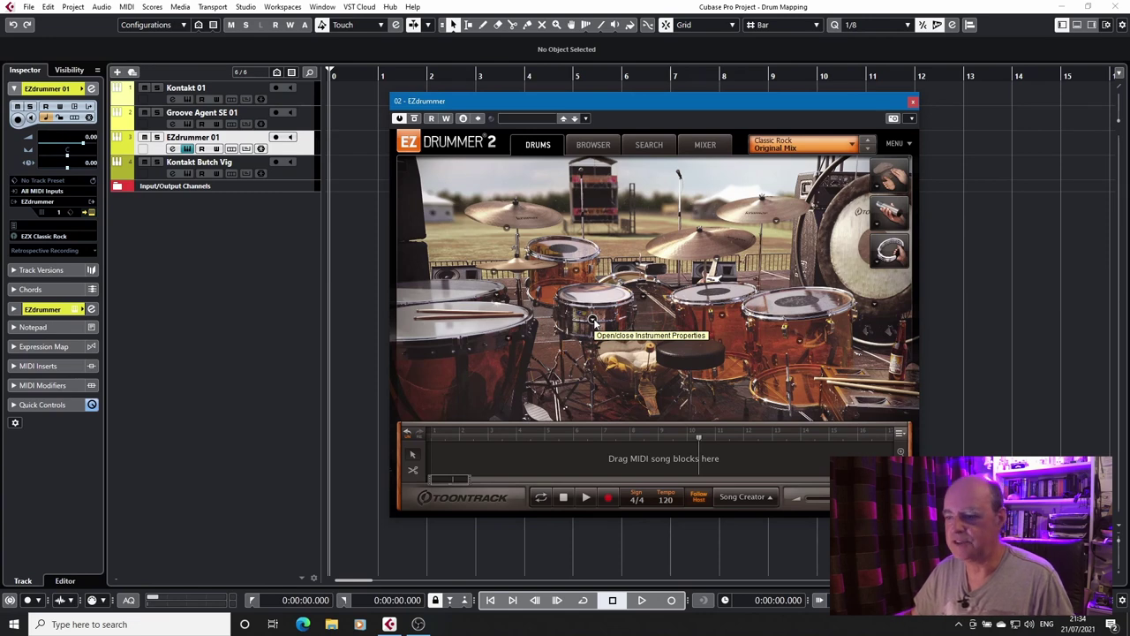
left_click(591, 321)
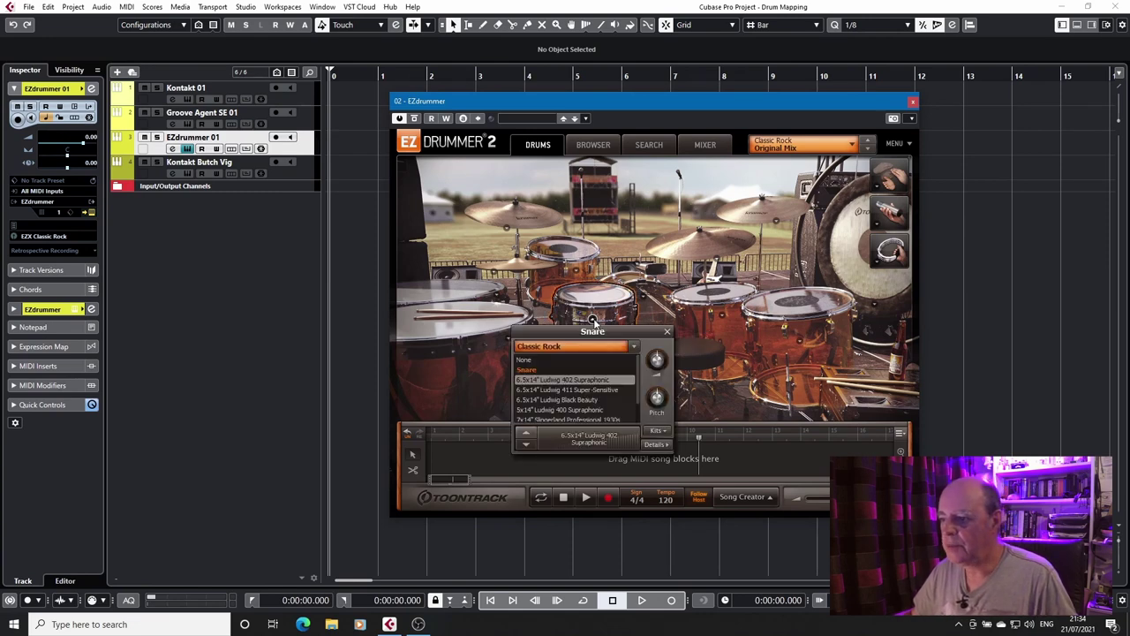
left_click(655, 444)
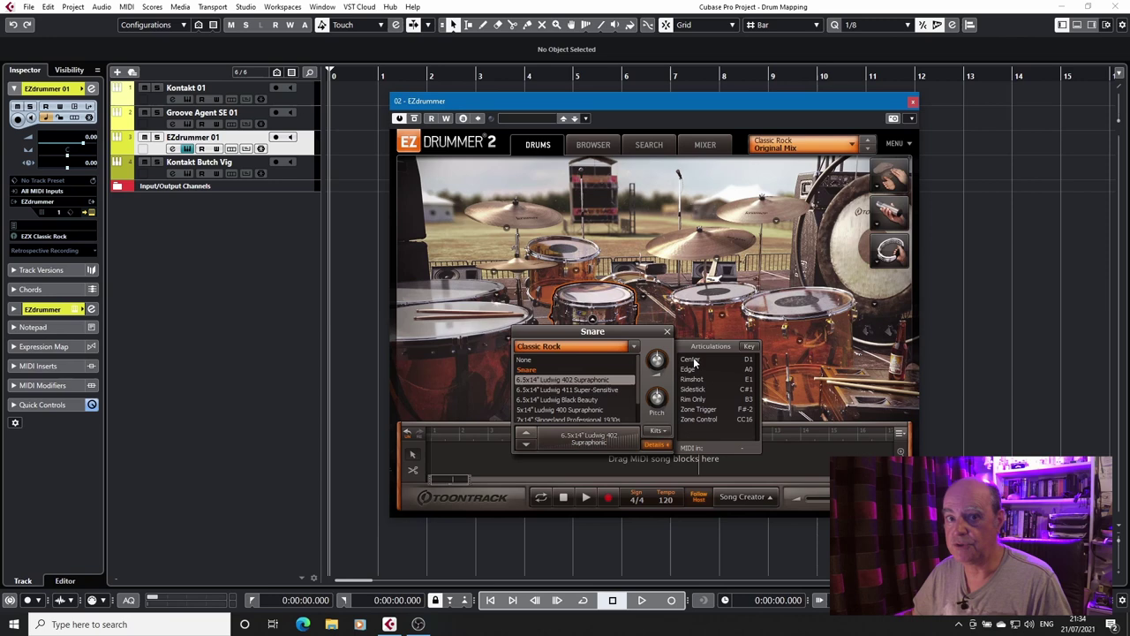
mouse_move(695, 362)
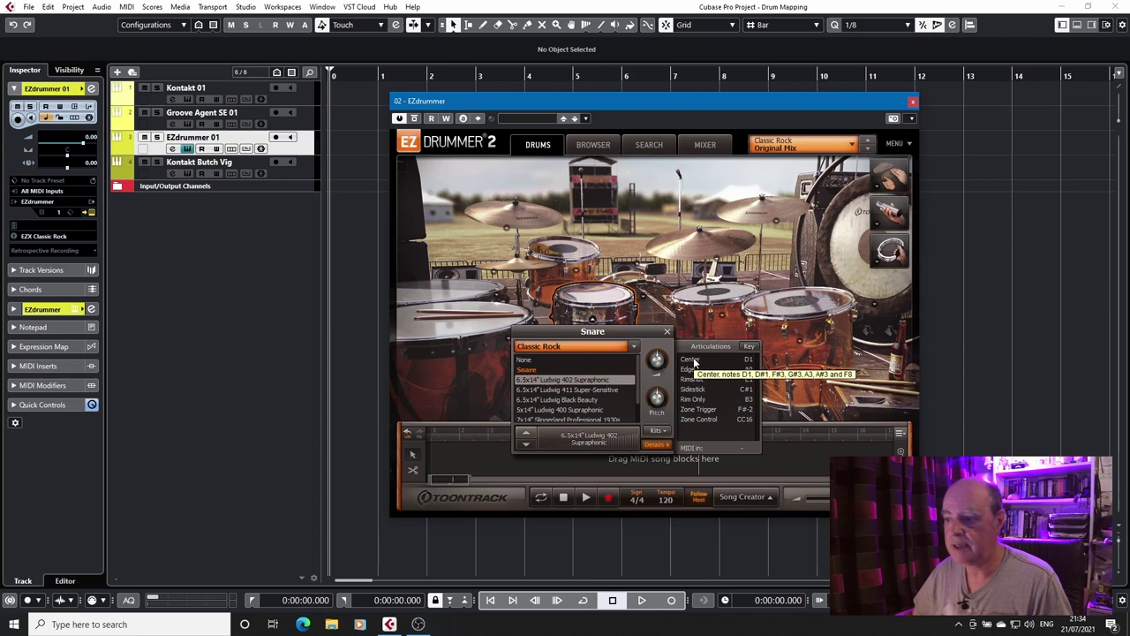
- Inspect the hi-hat's articulation keys, such as Closed Tip F#1, Pedal Closed A-1, Pedal Open B-1
left_click(667, 334)
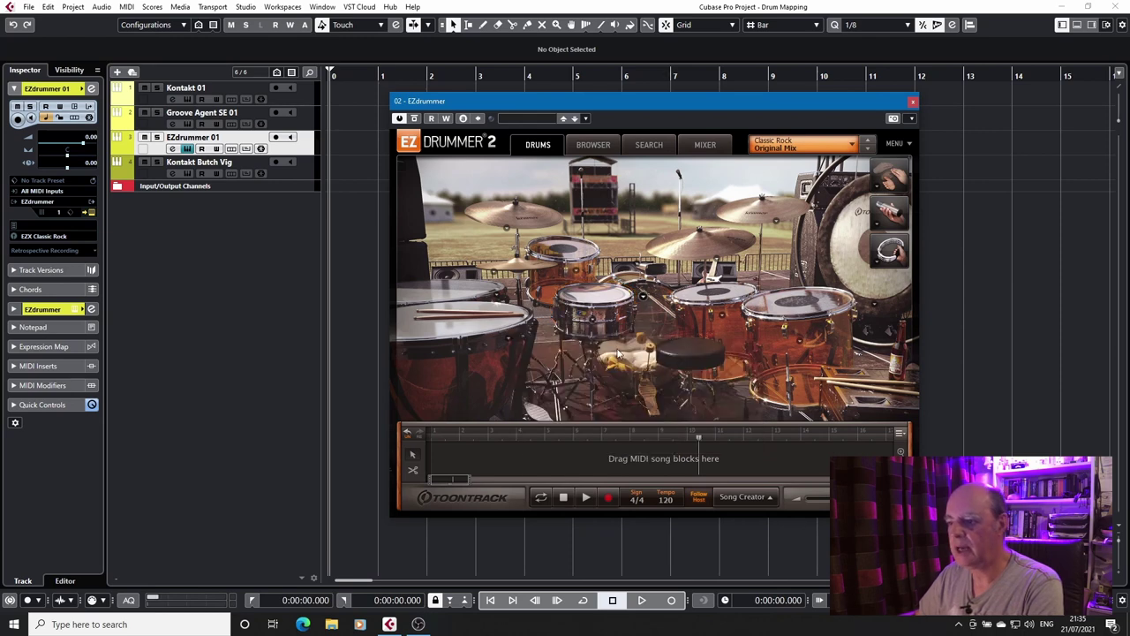
left_click(495, 271)
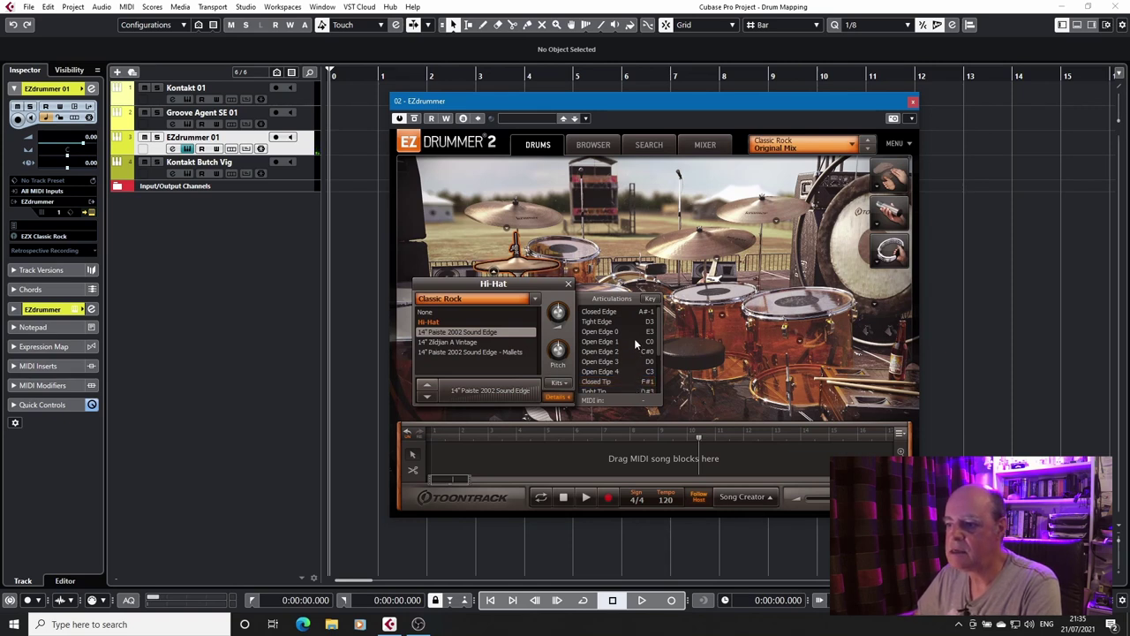
scroll(632, 360, "down", 2)
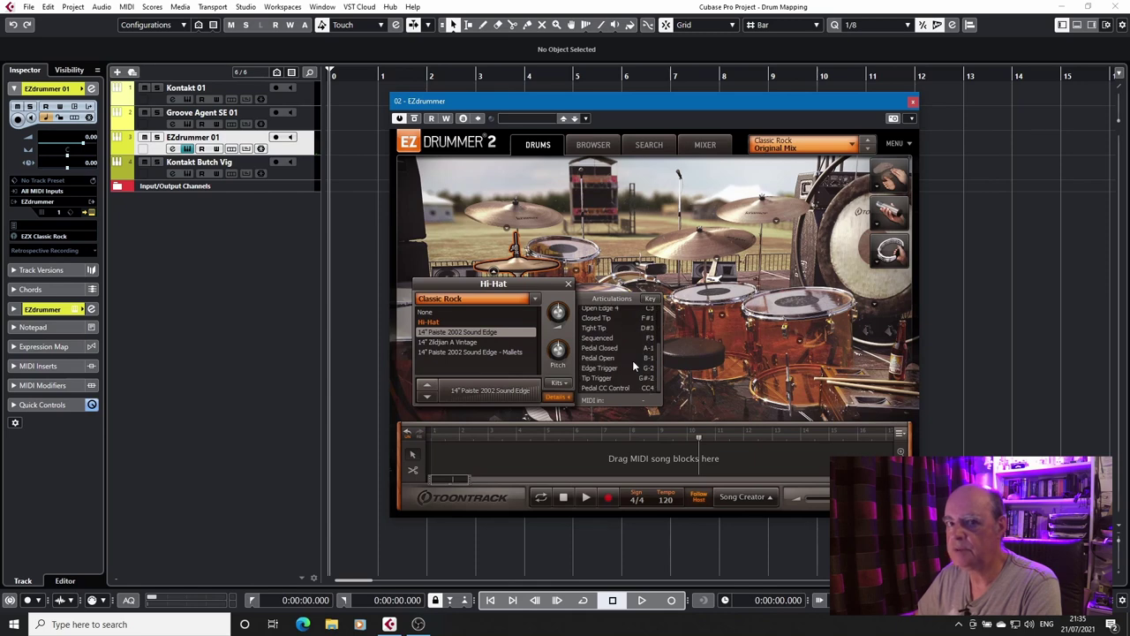
scroll(632, 360, "up", 2)
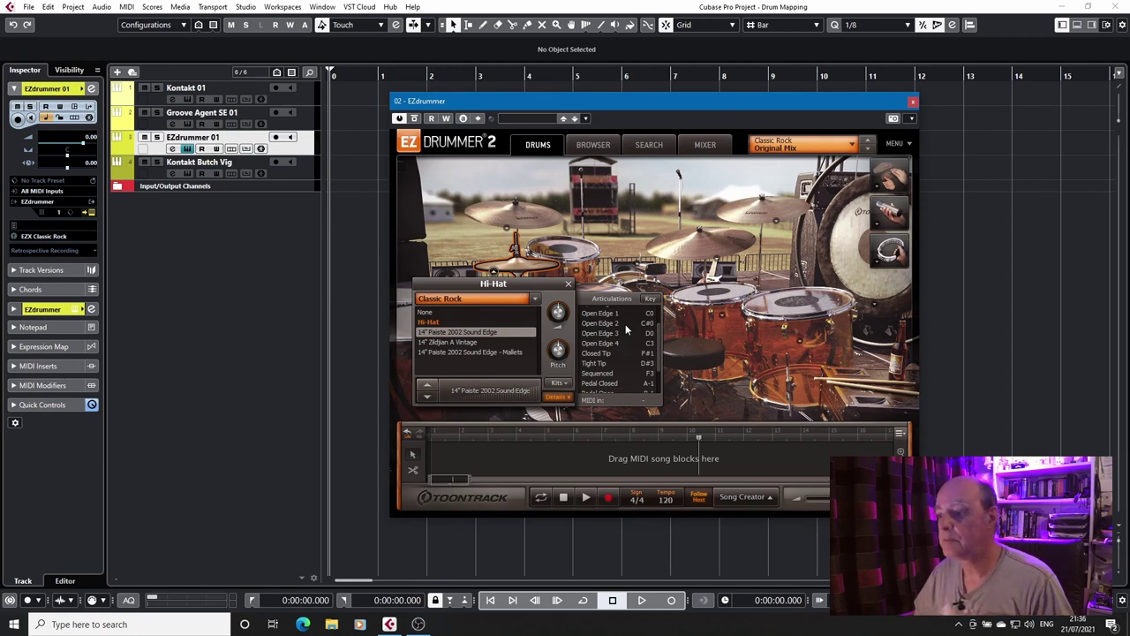
scroll(625, 326, "down", 3)
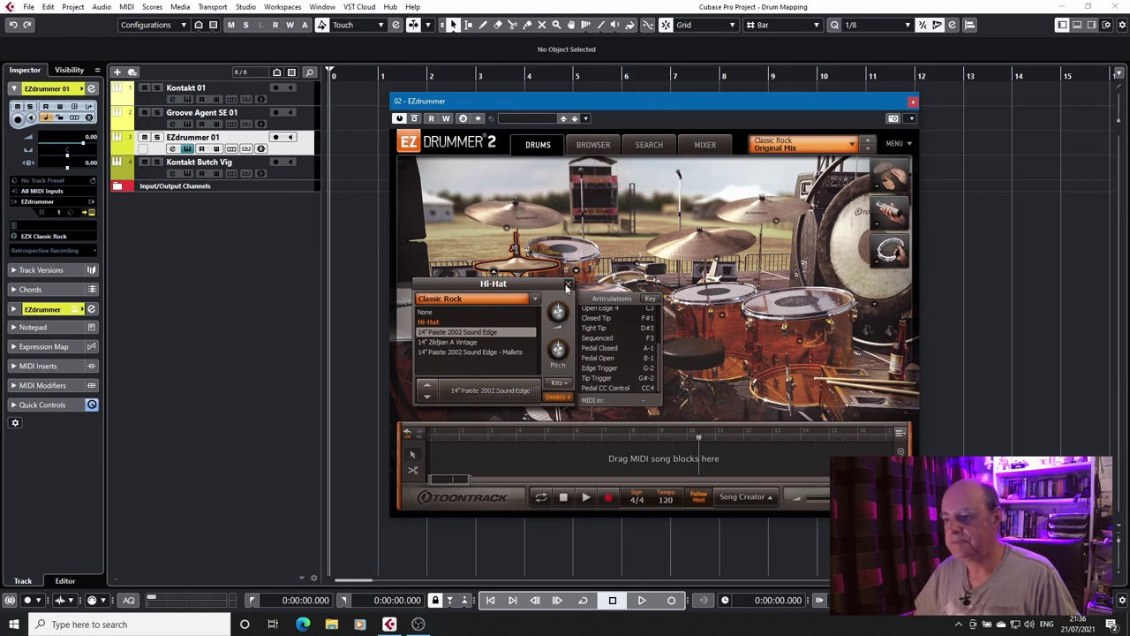
- Place the Classic Rock Grooves Verse Variation 01 groove on the EZdrummer 01 track
left_click(700, 100)
left_click_drag(699, 100, 754, 93)
left_click(648, 137)
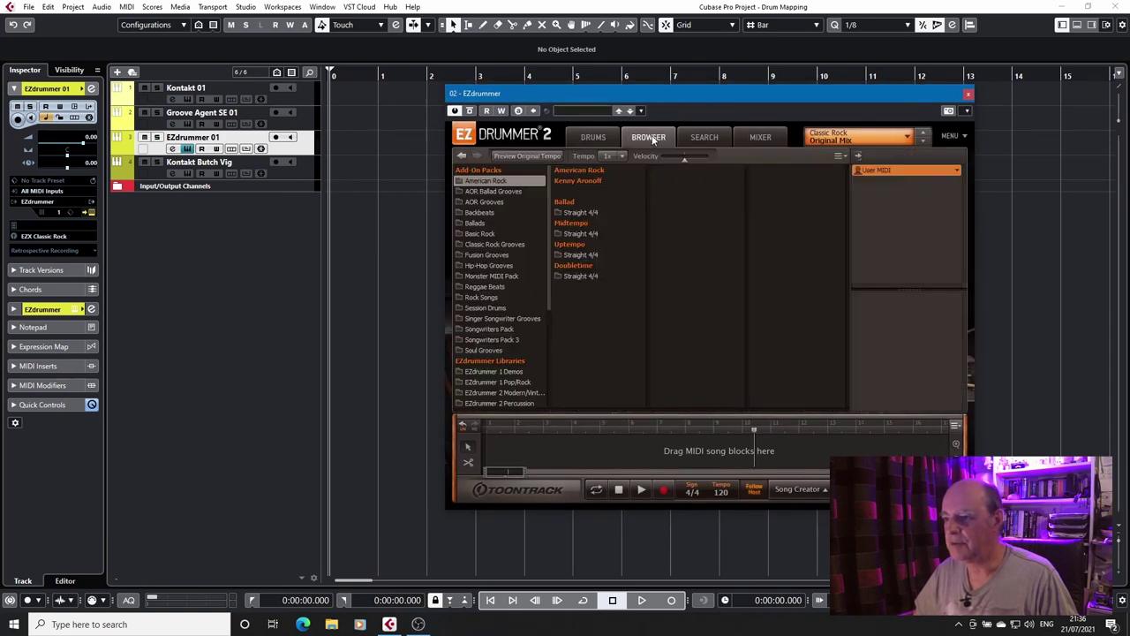
left_click(492, 242)
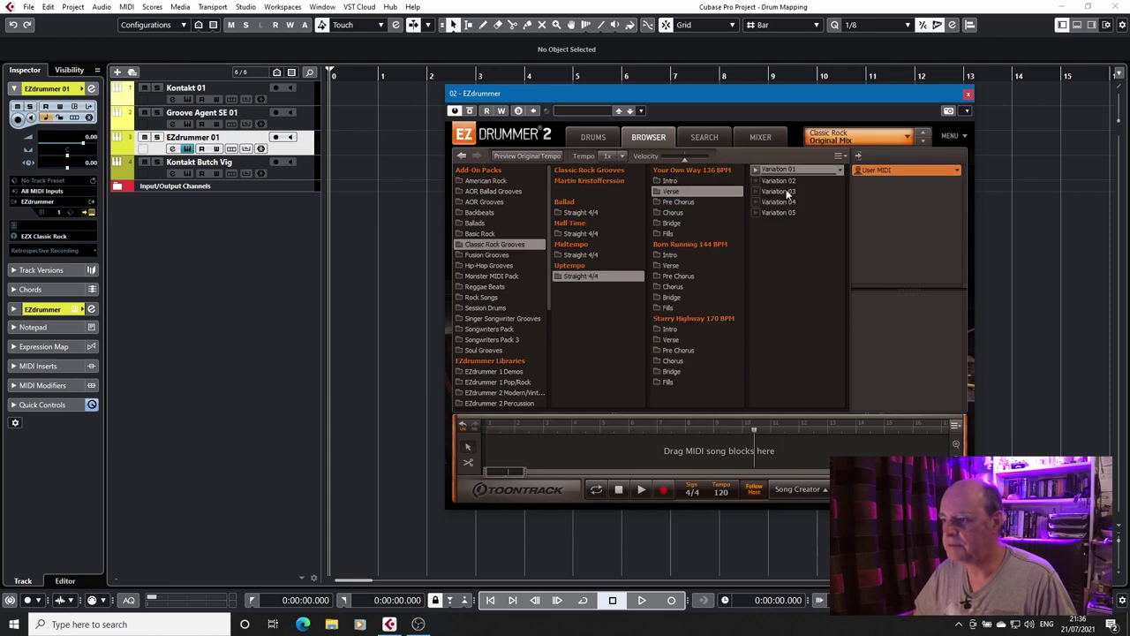
left_click_drag(785, 169, 380, 150)
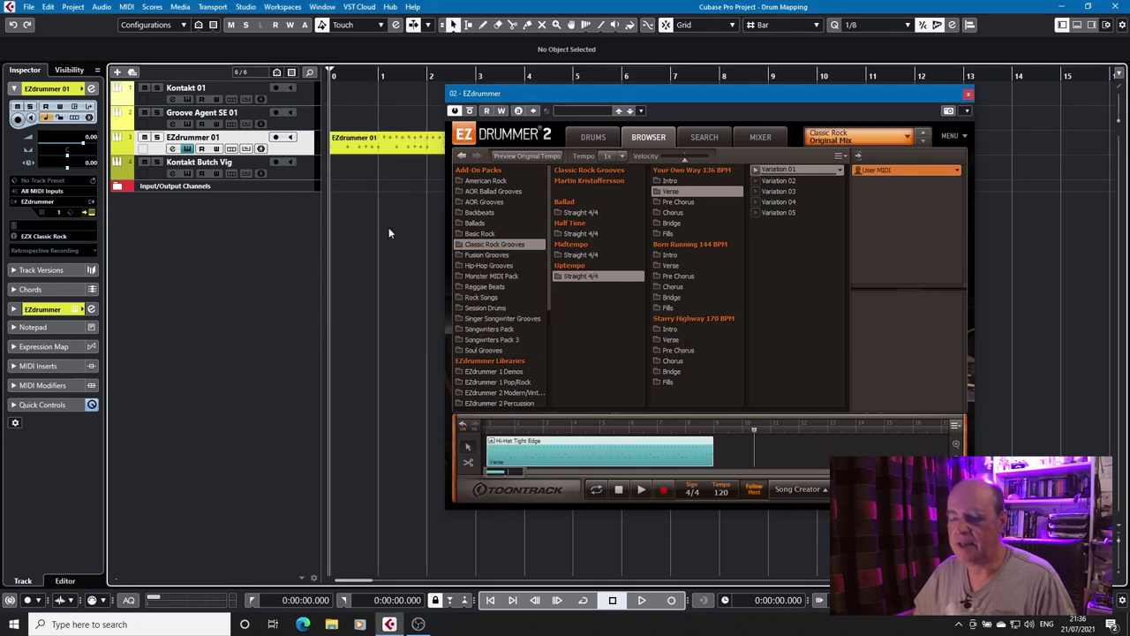
- Play the project once to hear the verse groove, showing the kit view
left_click(639, 600)
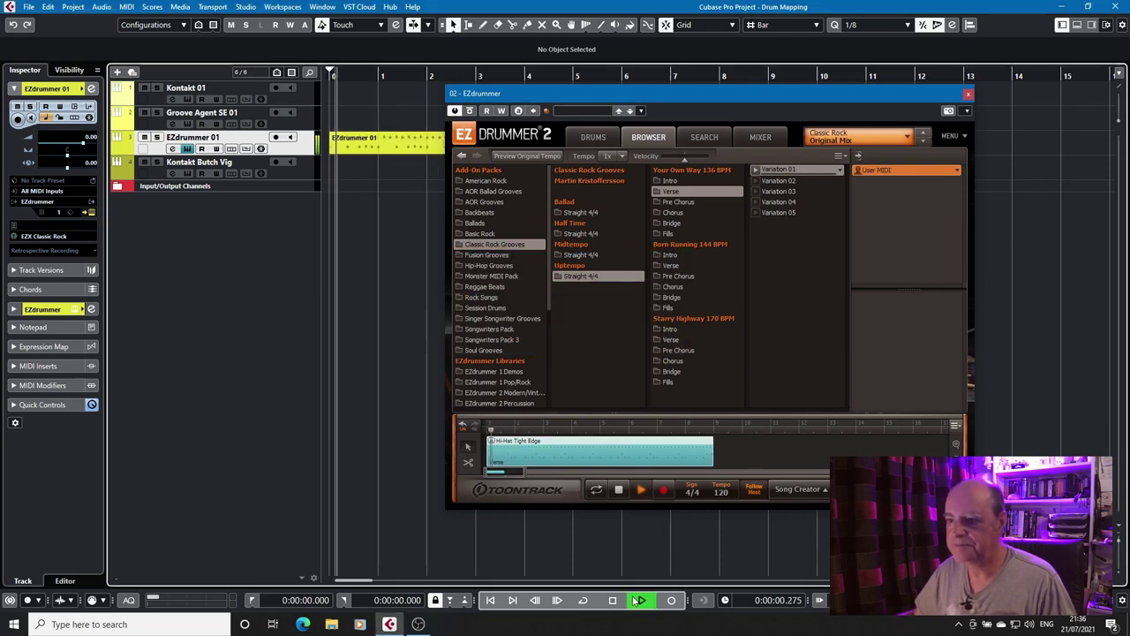
left_click(594, 137)
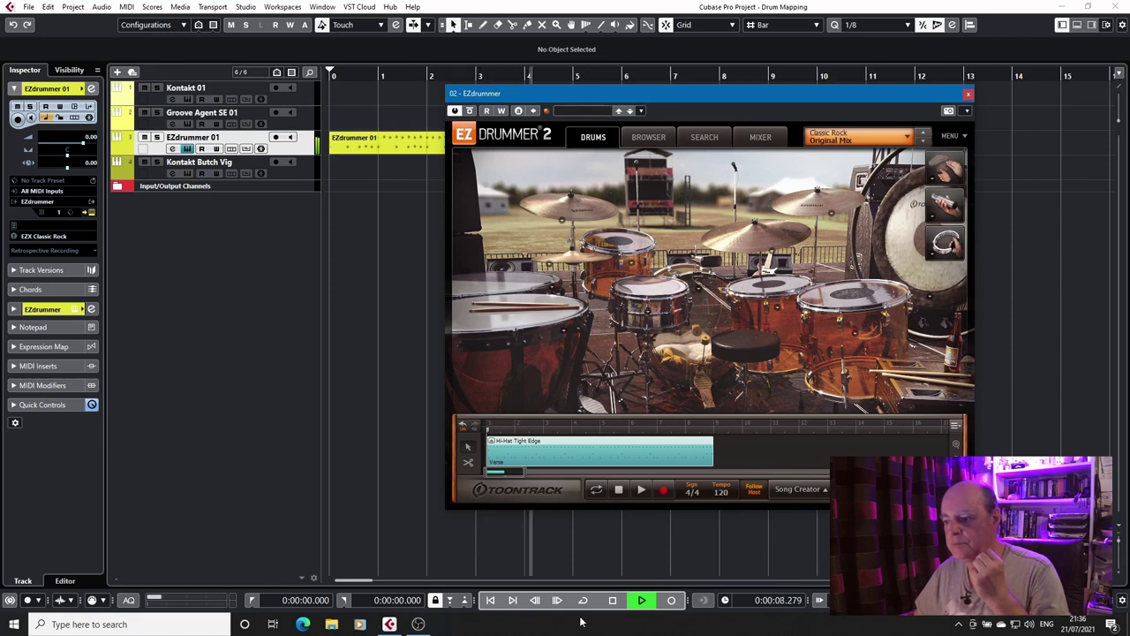
left_click(610, 600)
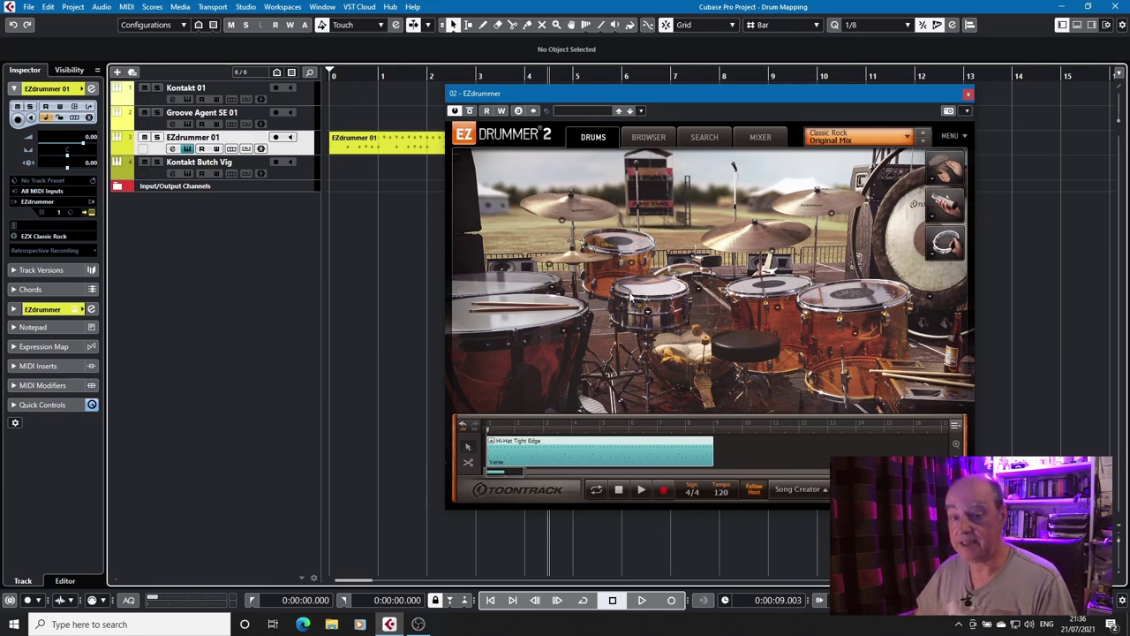
- Browse past EZX Classic Rock to the American Rock pack's Ballad, Midtempo, Uptempo and Doubletime grooves
left_click(585, 141)
left_click(643, 141)
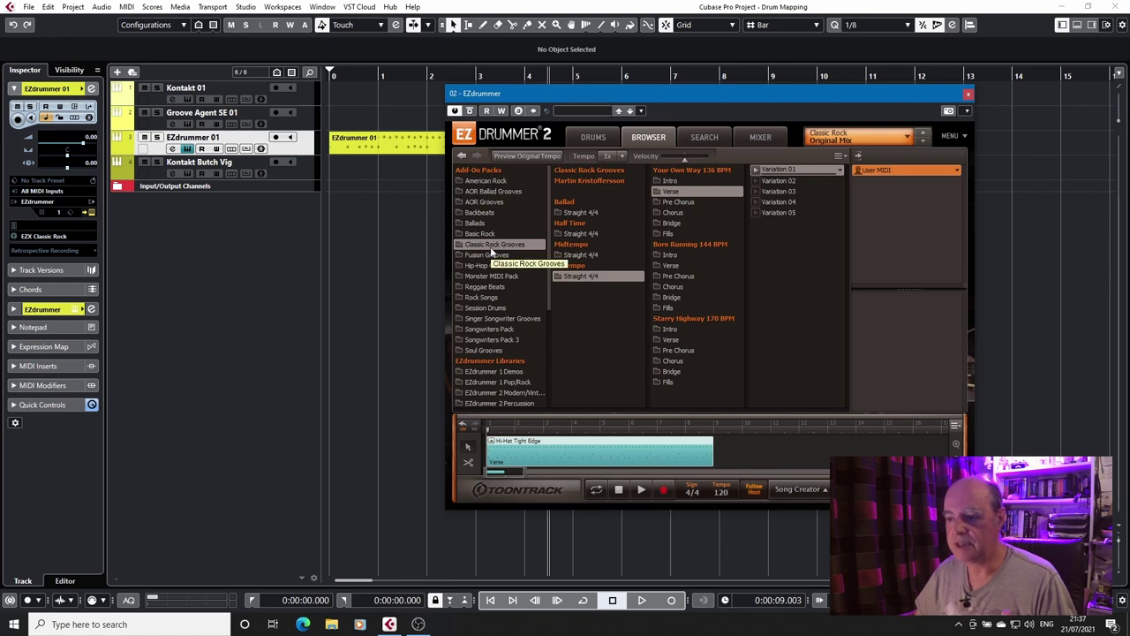
scroll(508, 302, "down", 4)
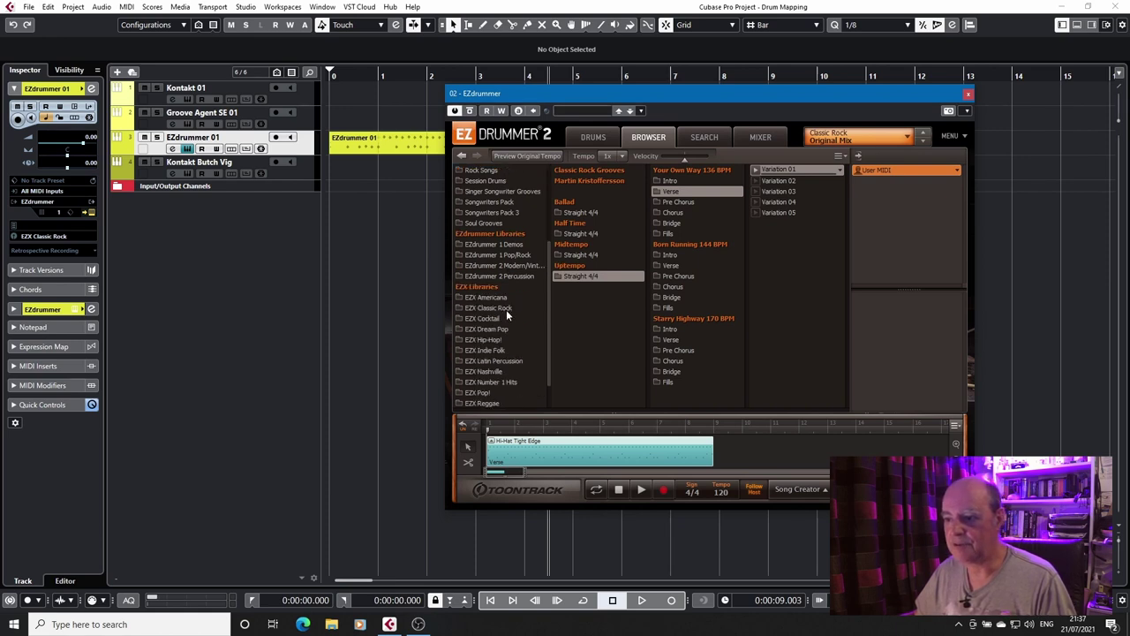
left_click(506, 308)
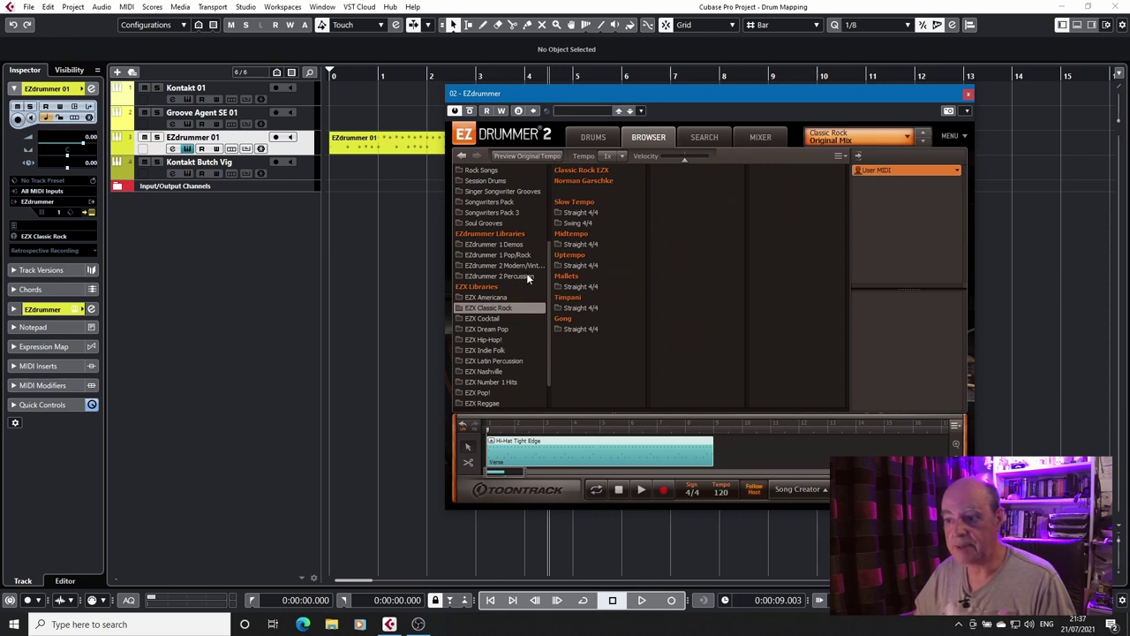
scroll(526, 273, "up", 4)
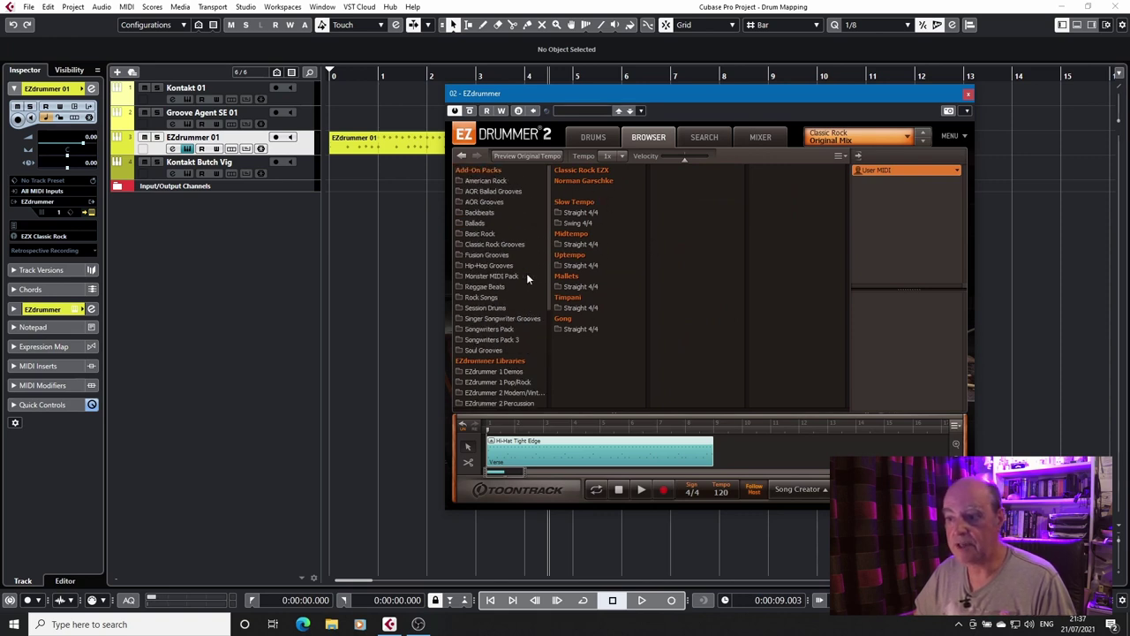
left_click(484, 180)
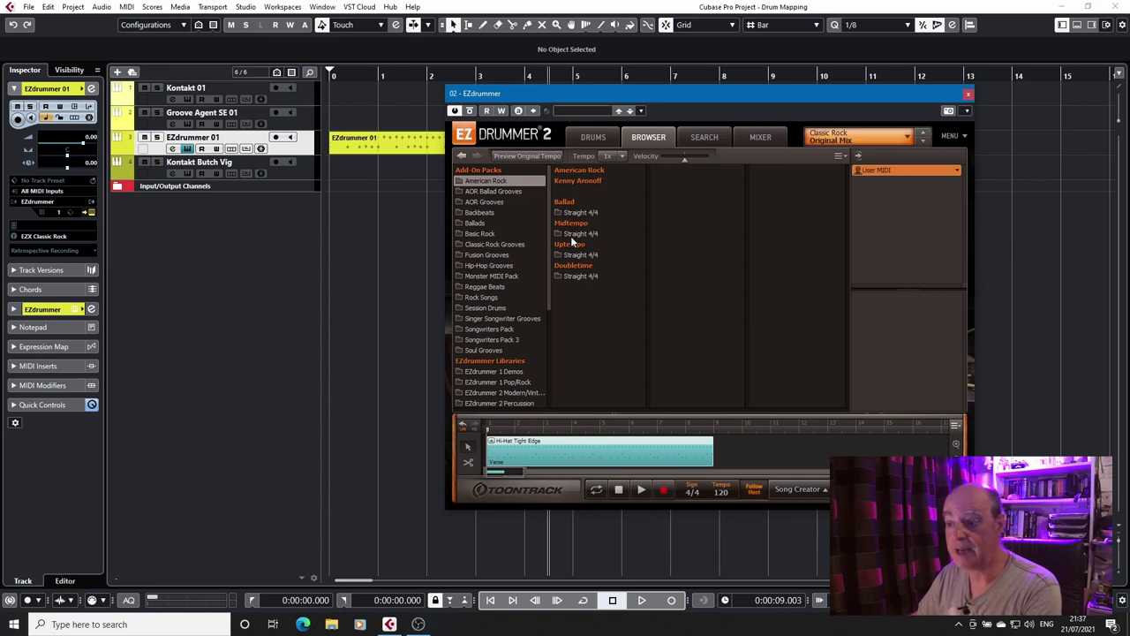
- Remove the Hi-Hat Tight Edge song block and delete the old EZdrummer 01 part
right_click(612, 449)
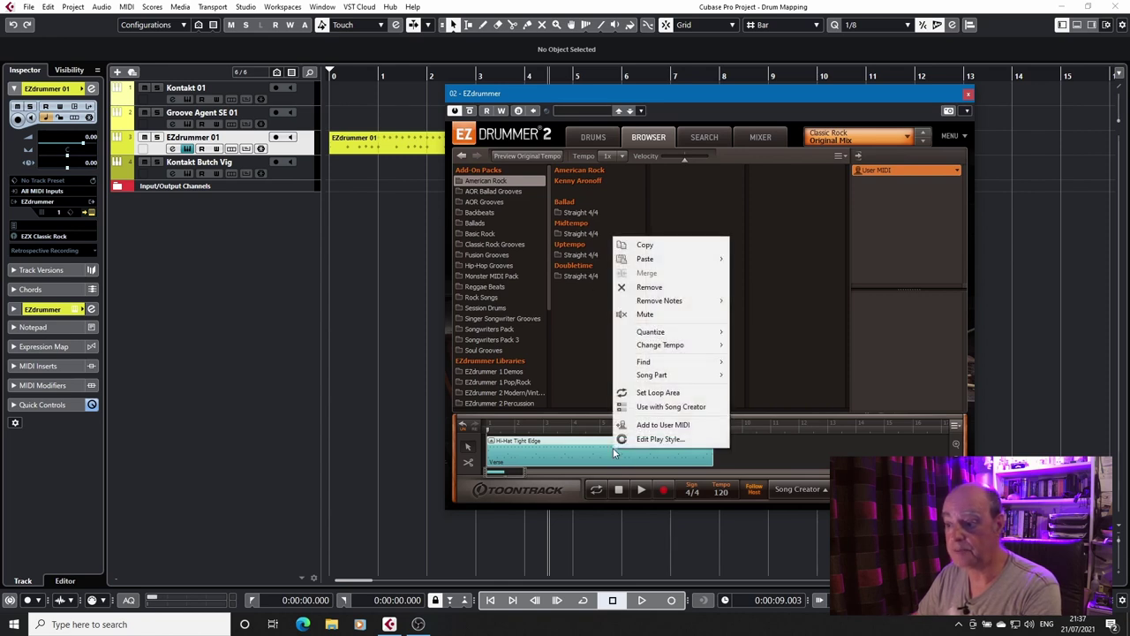
left_click(620, 288)
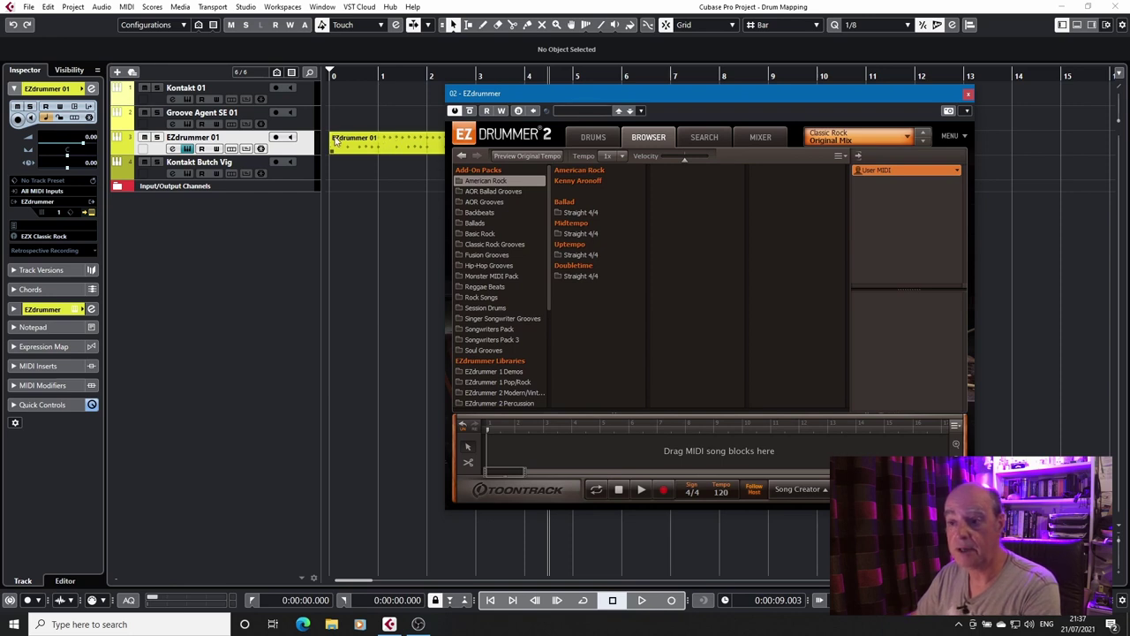
right_click(362, 147)
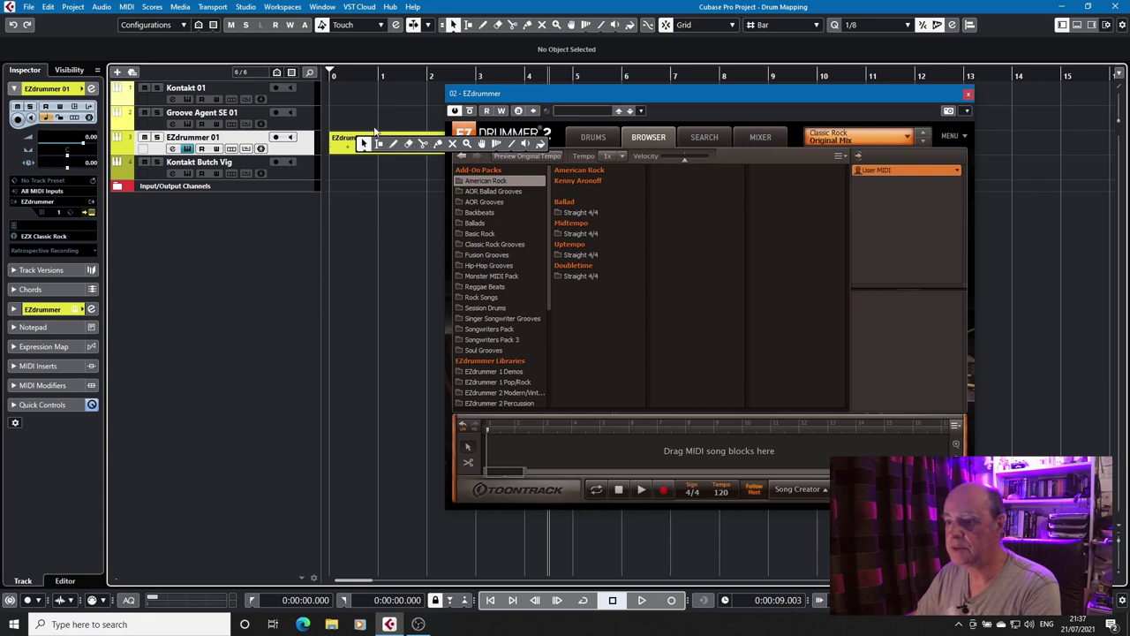
left_click(363, 143)
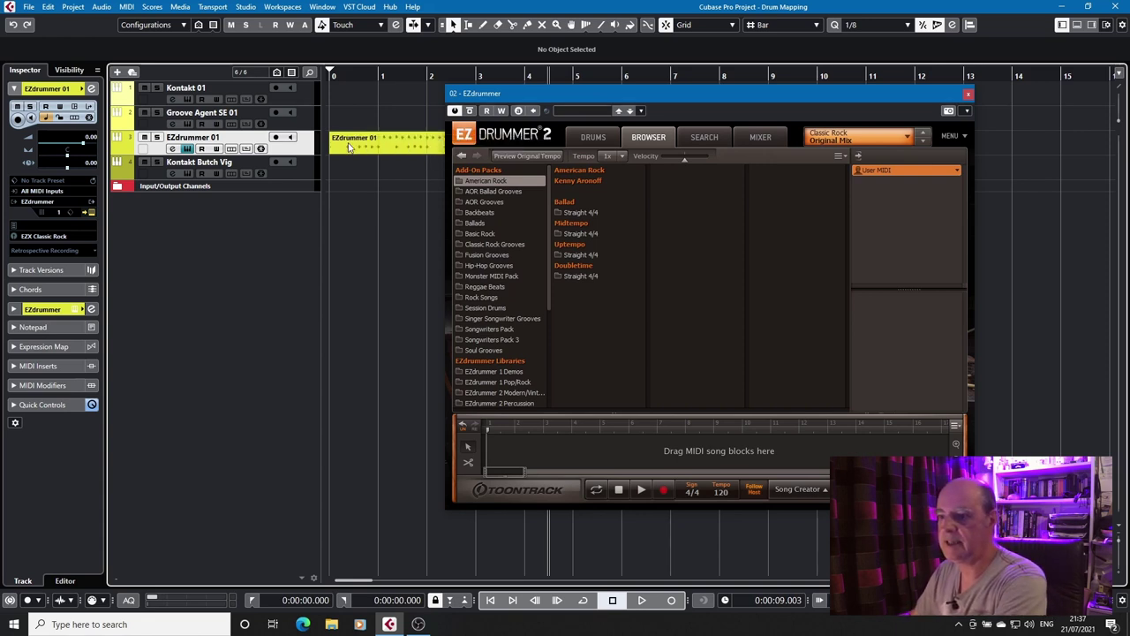
left_click(373, 148)
key("Delete")
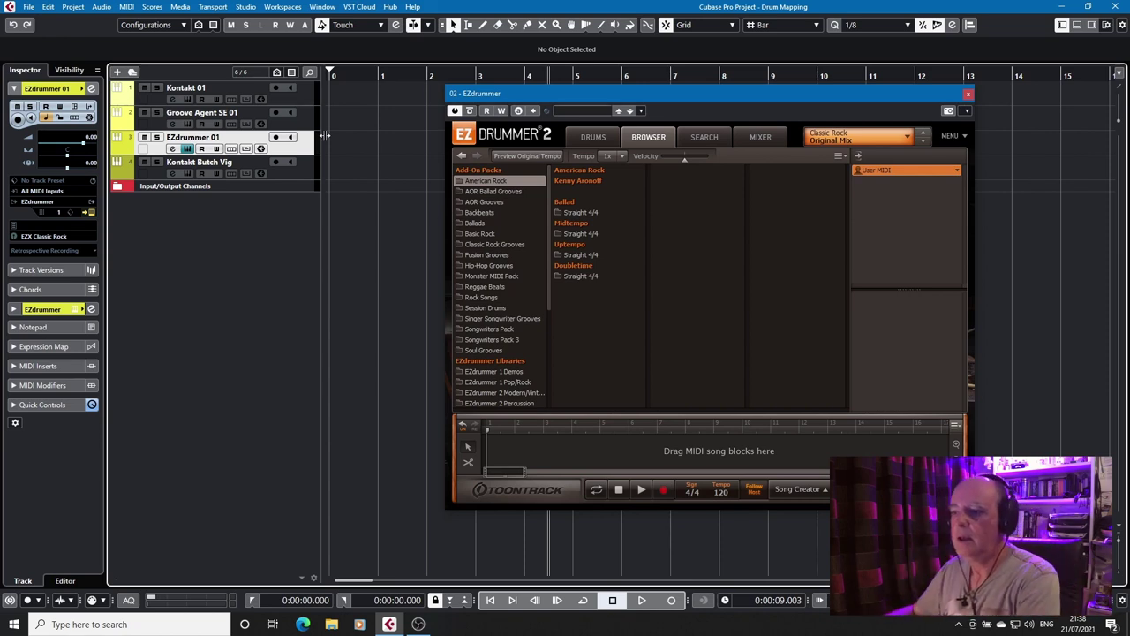
- Put Midtempo Straight 4/4 American Kids 104 BPM Verse Variation 01 on the track, clearing EZdrummer's song track
left_click(594, 234)
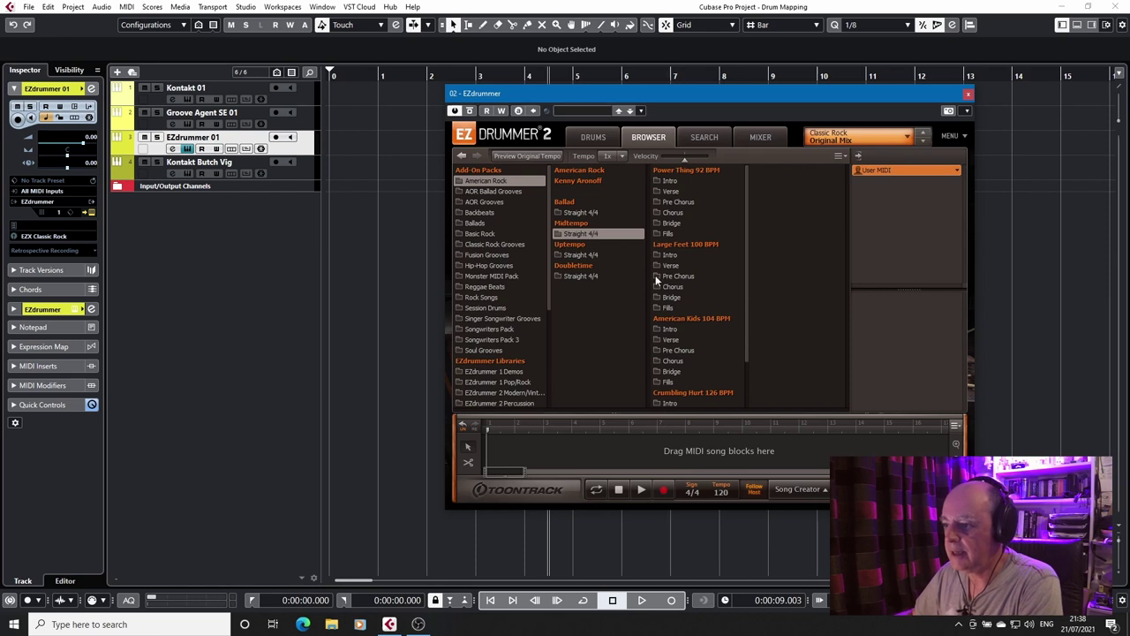
scroll(694, 309, "down", 2)
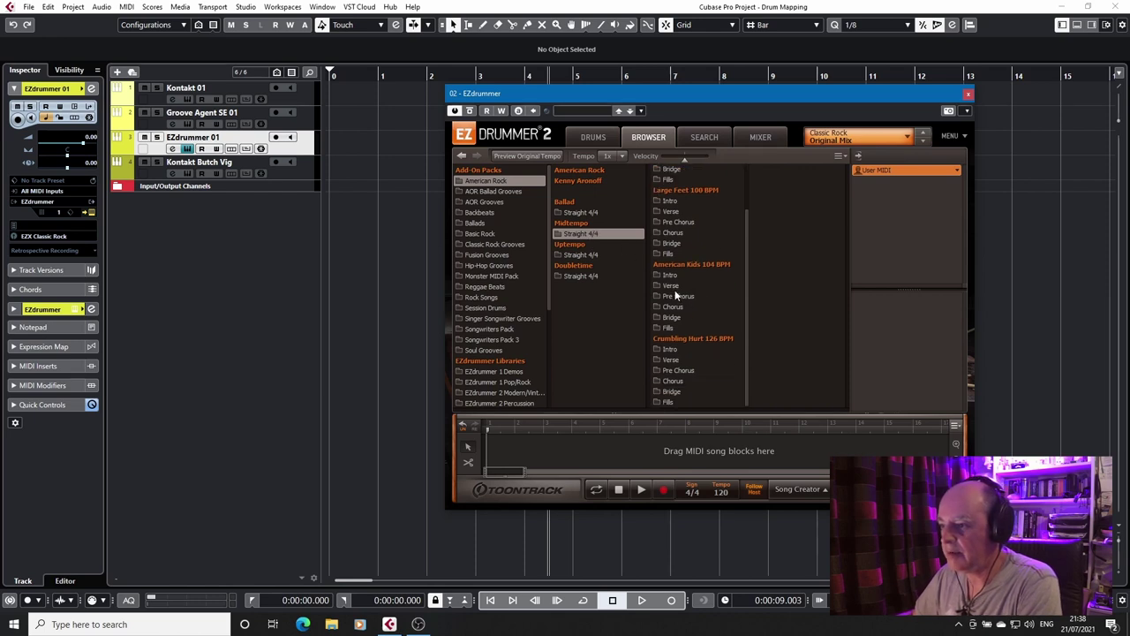
left_click(674, 287)
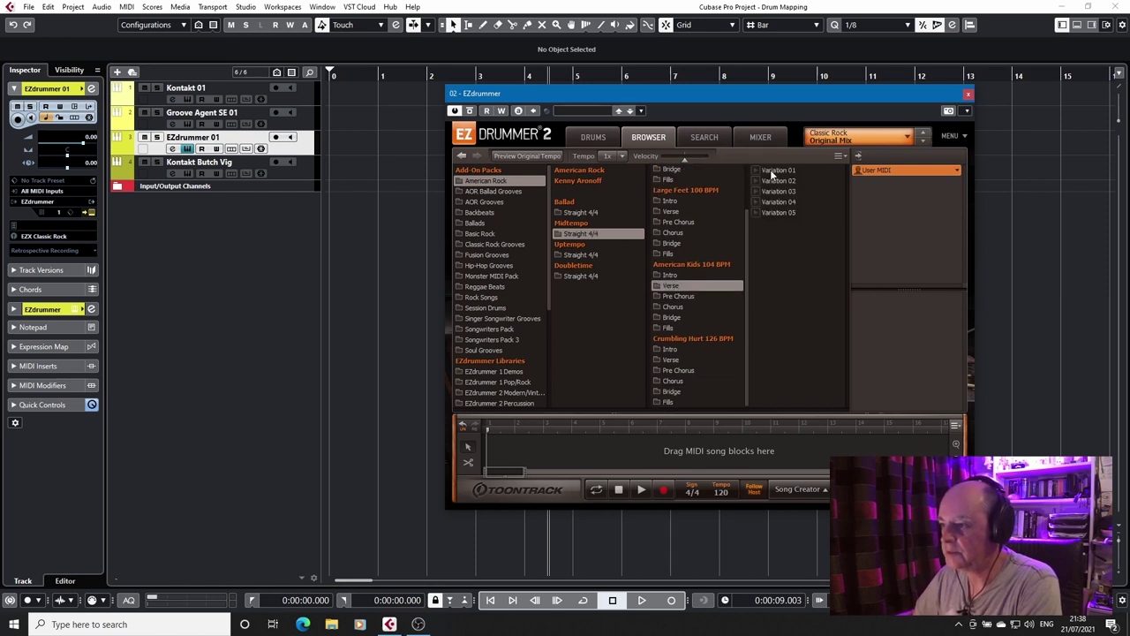
left_click_drag(770, 169, 340, 147)
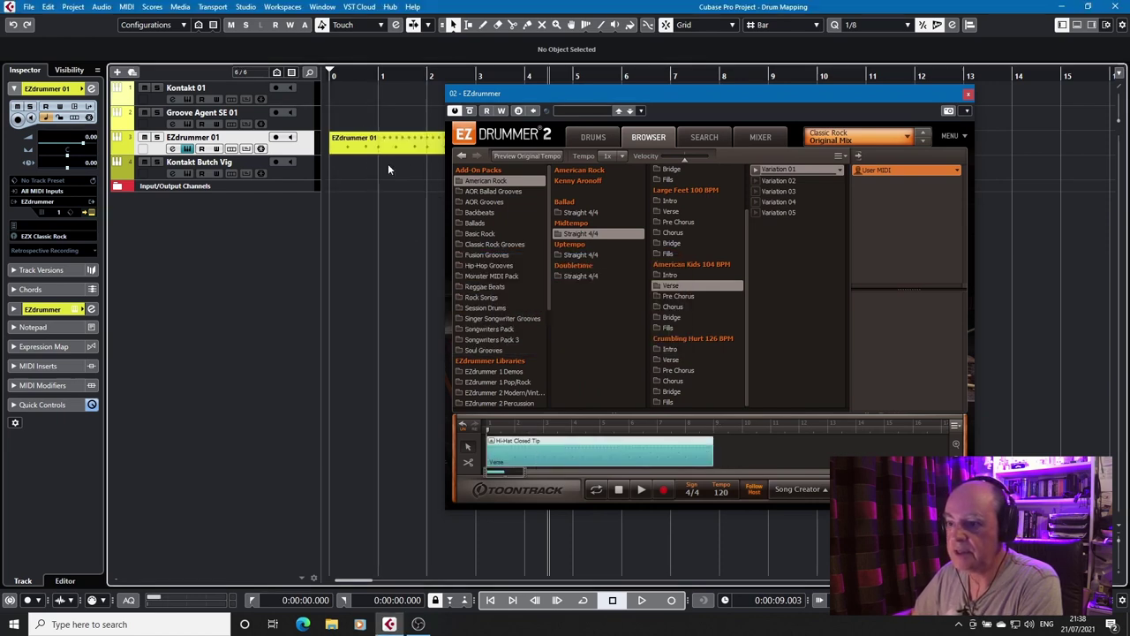
right_click(538, 446)
left_click(602, 285)
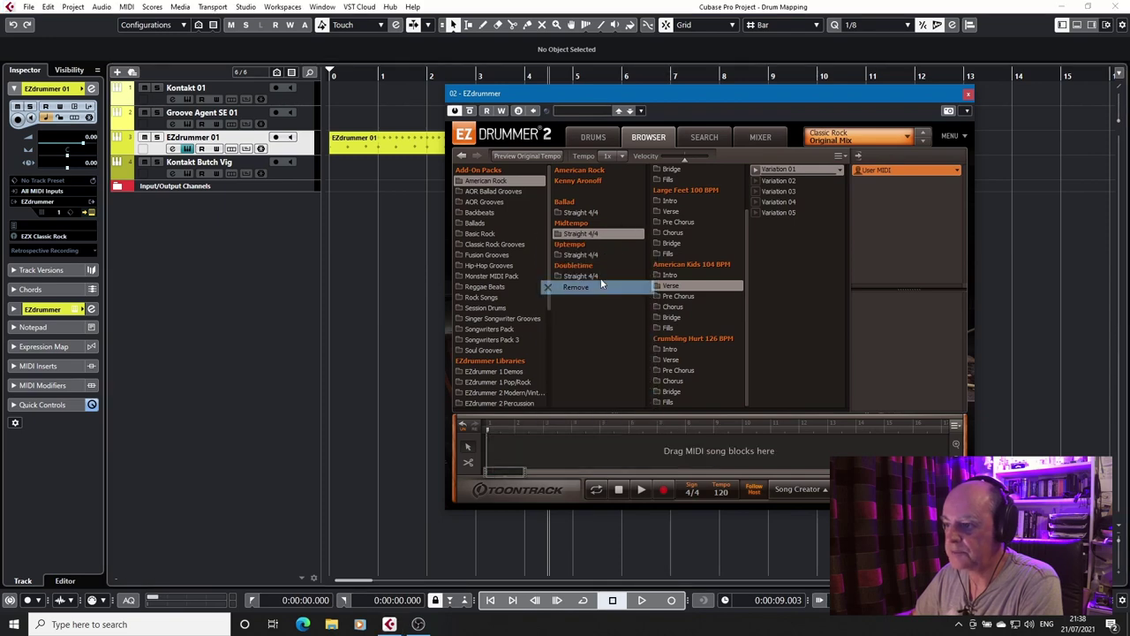
left_click(594, 137)
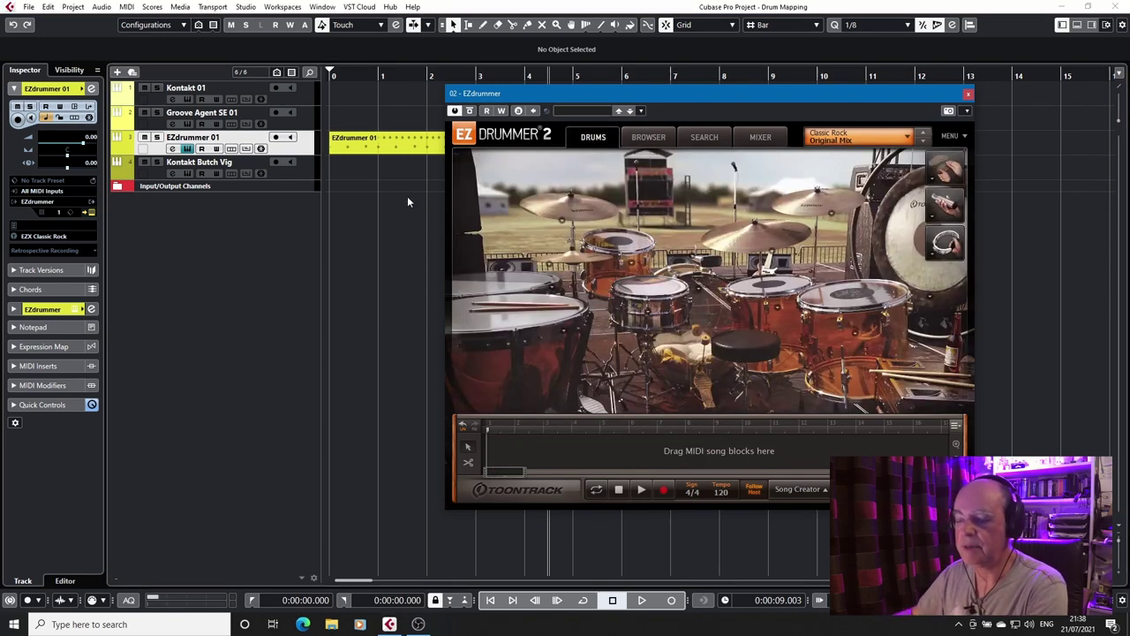
- Play the American Kids verse groove through the Classic Rock kit, then stop both transports
left_click(640, 492)
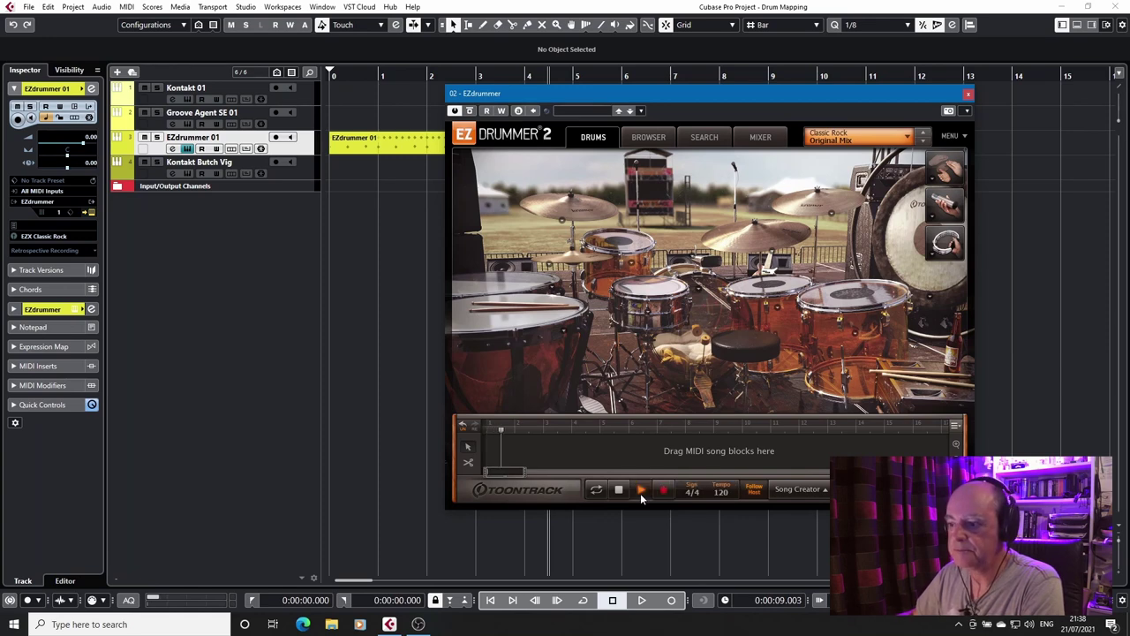
left_click(618, 490)
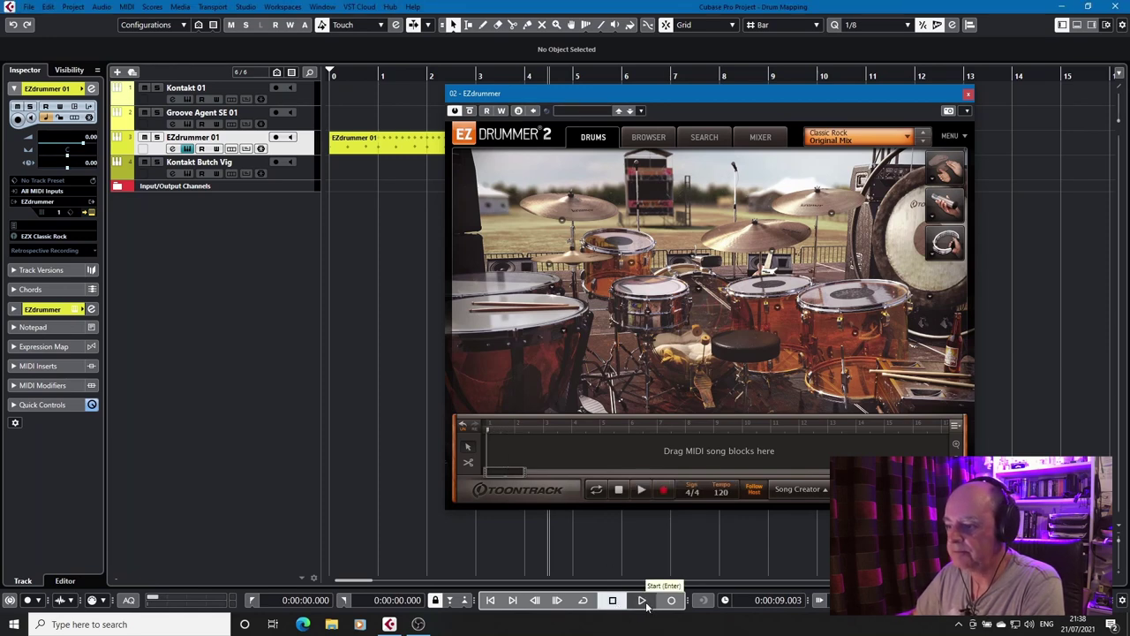
left_click(643, 601)
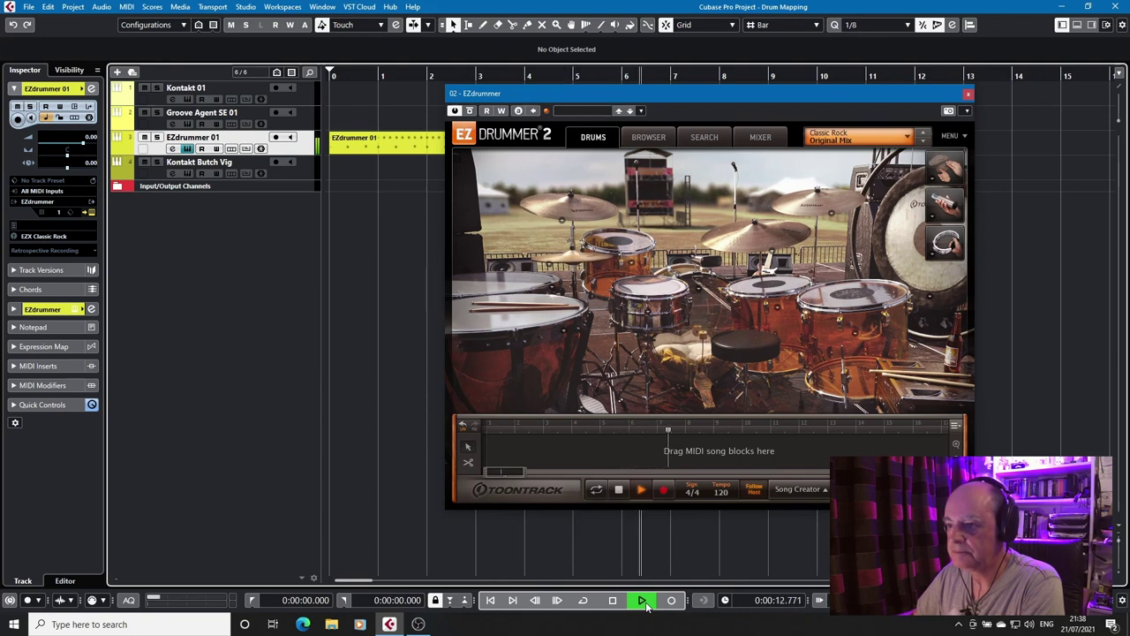
left_click(643, 601)
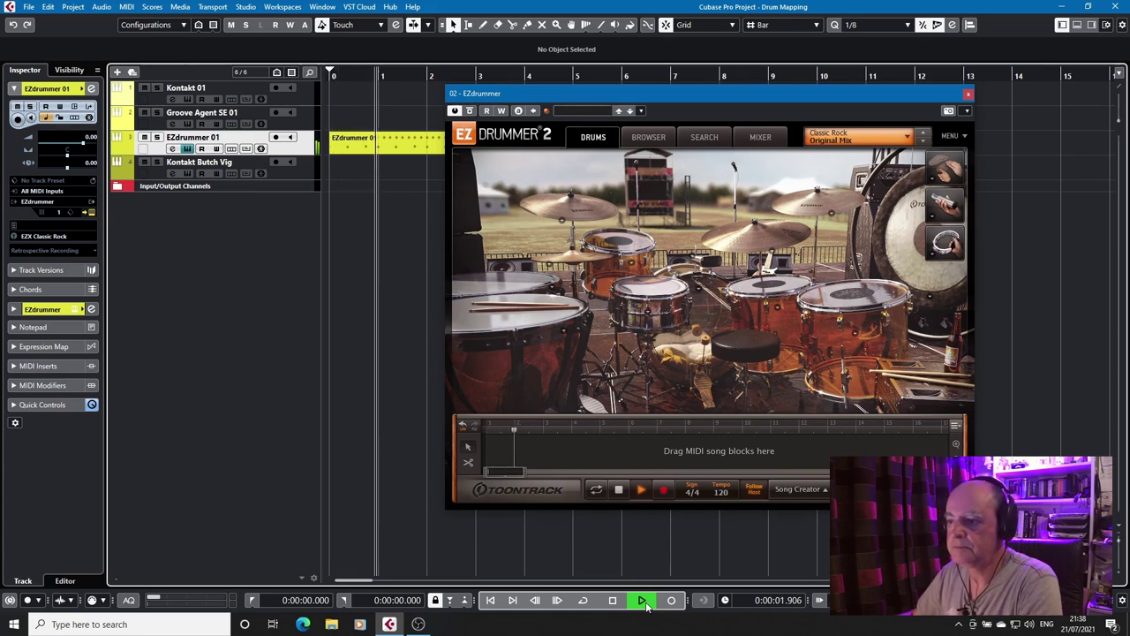
left_click(617, 491)
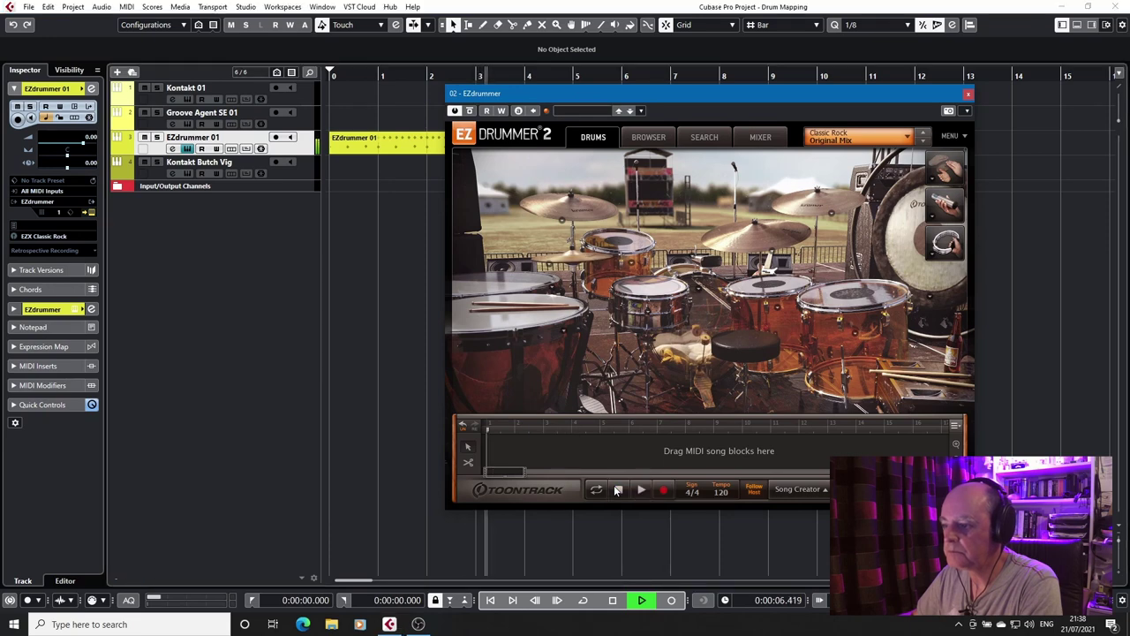
left_click(612, 600)
- Pick an American Kids groove and place it as an 8-bar part at bar 8 on EZdrummer 01
left_click(649, 137)
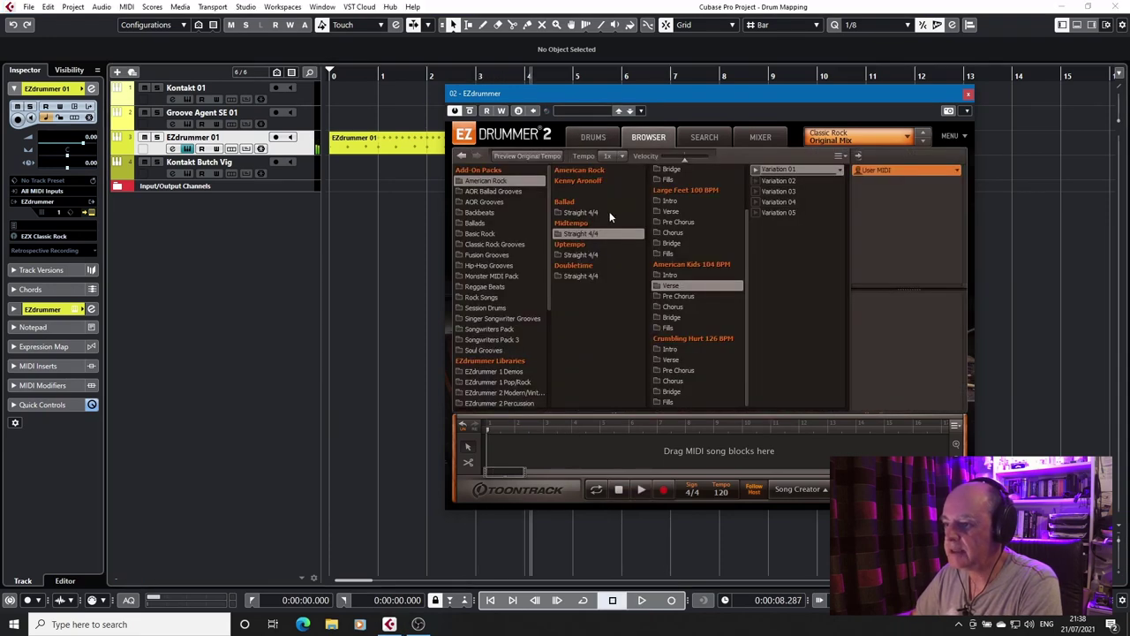
left_click(685, 297)
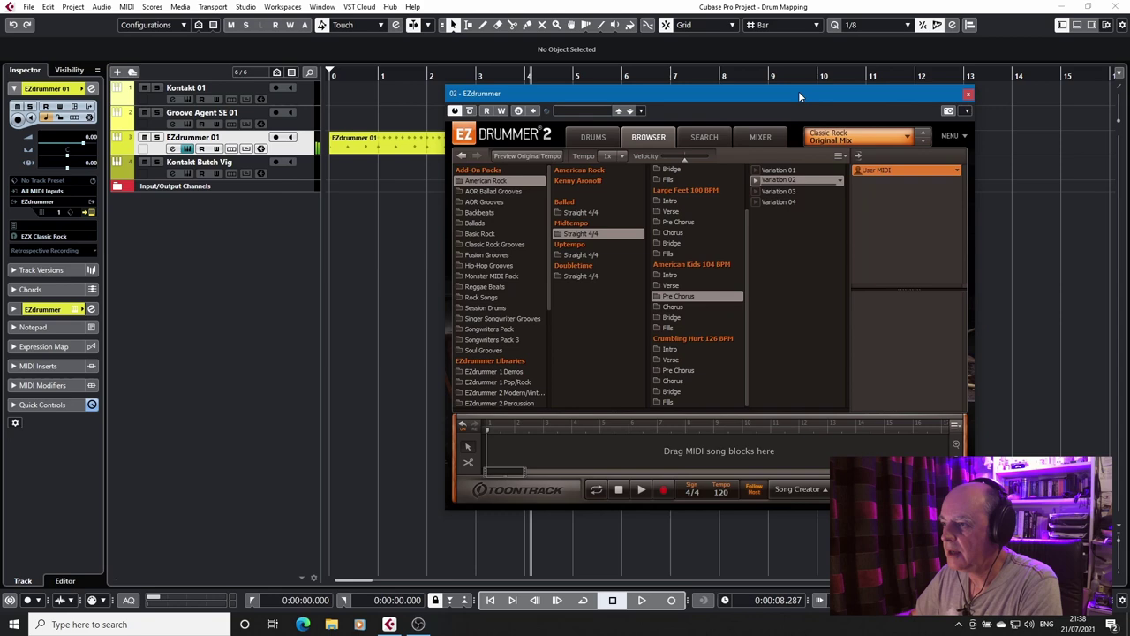
left_click_drag(799, 95, 839, 140)
left_click(742, 181)
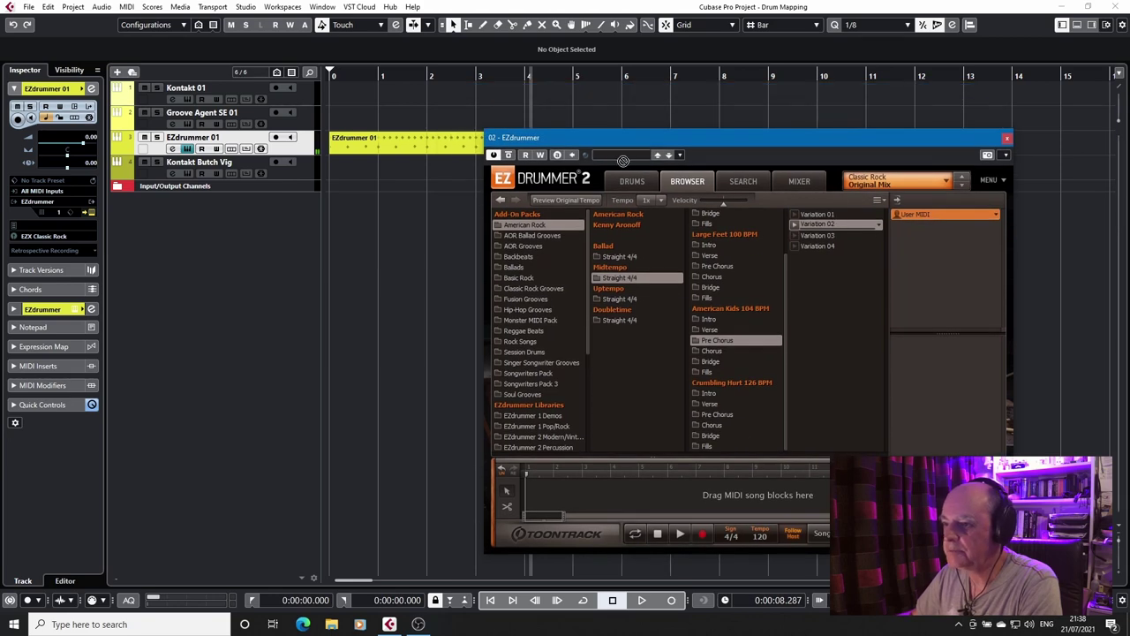
left_click_drag(439, 172, 439, 173)
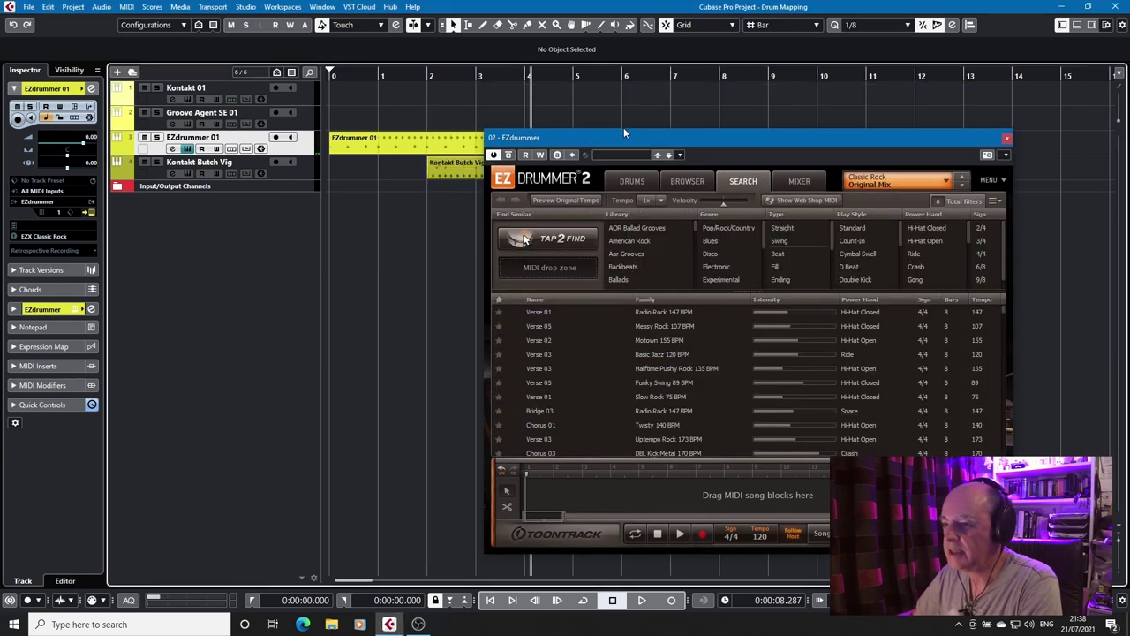
left_click_drag(622, 140, 600, 230)
left_click_drag(452, 170, 746, 146)
- Play the new part from around bar 7, then close the EZdrummer window
left_click(670, 77)
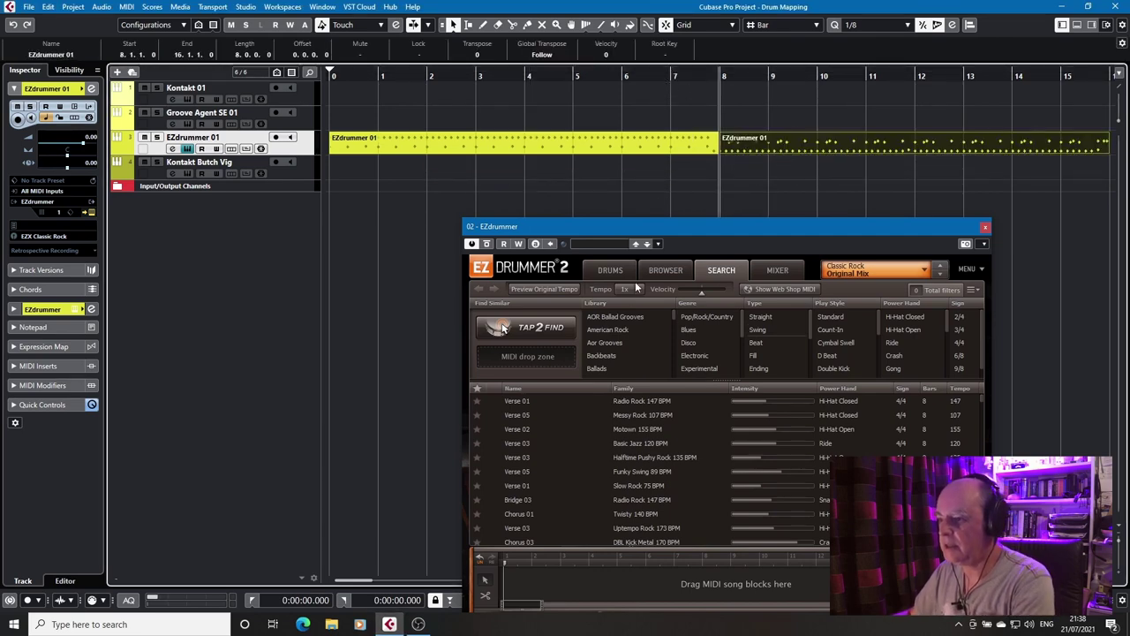
left_click(610, 270)
left_click_drag(654, 230, 658, 219)
key("space")
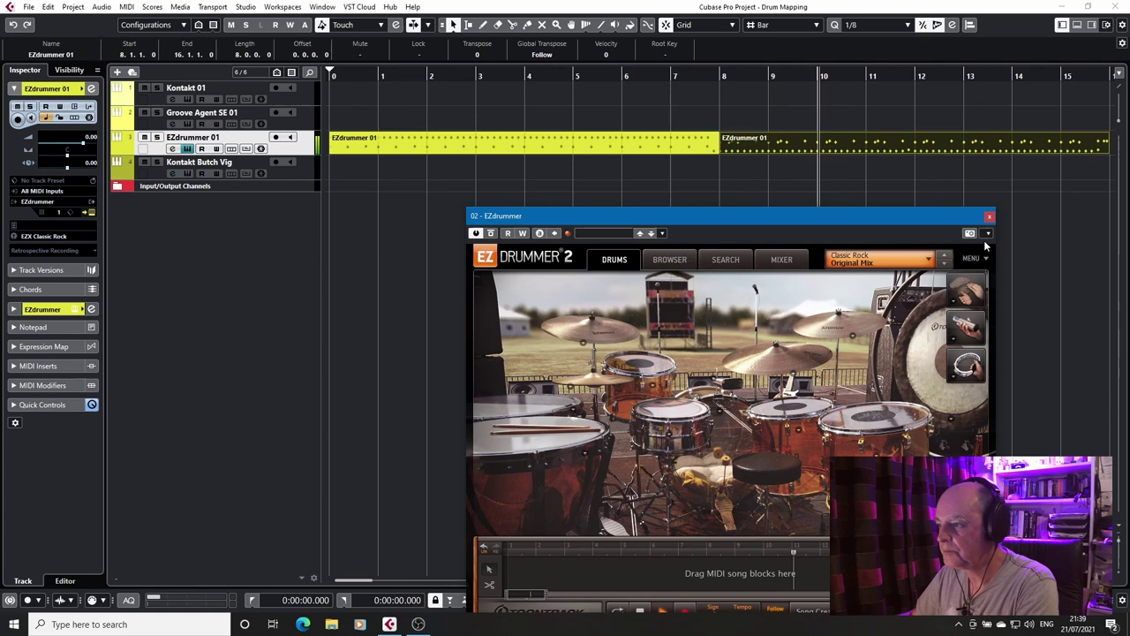
left_click(989, 218)
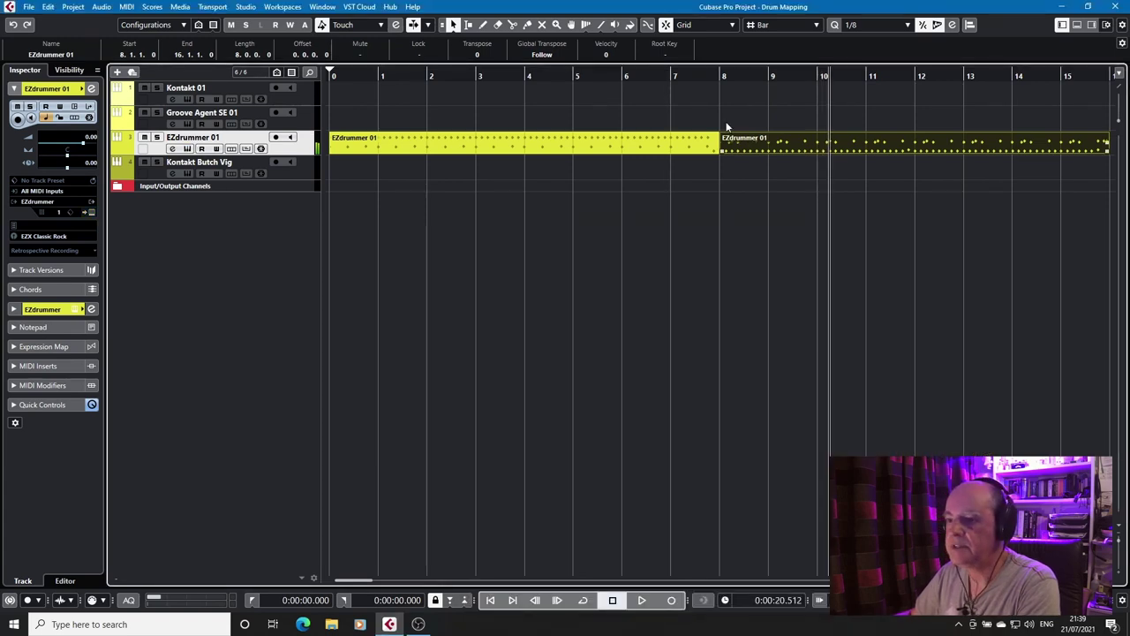
- Move the groove part to the start of Groove Agent SE 01, mute EZdrummer 01, and open Groove Agent SE 5
left_click_drag(729, 140, 341, 116)
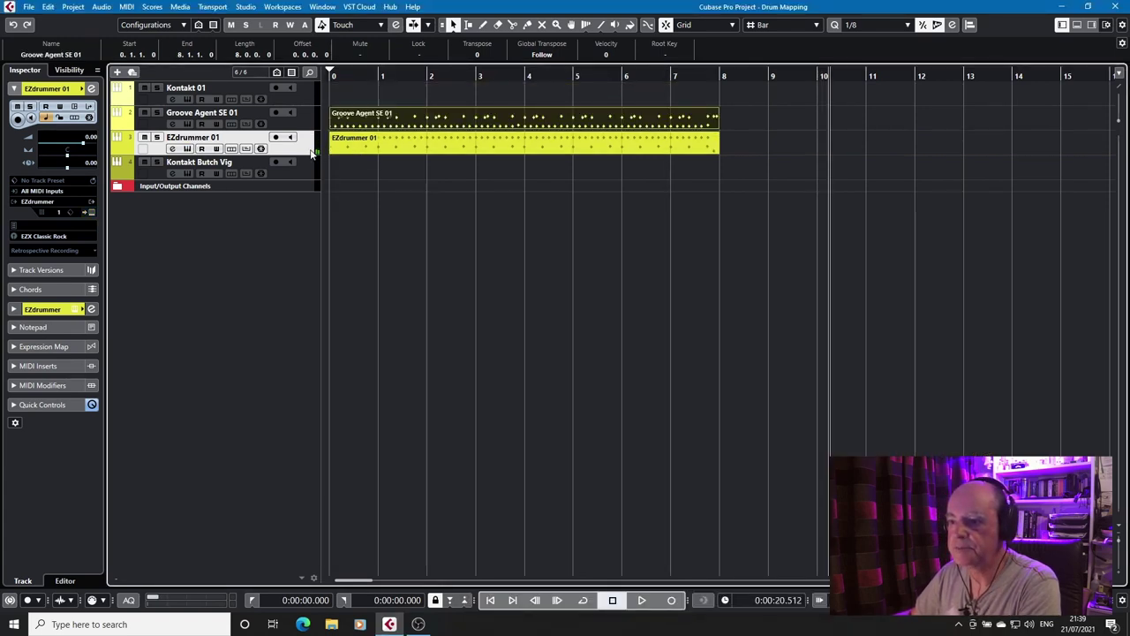
left_click(145, 137)
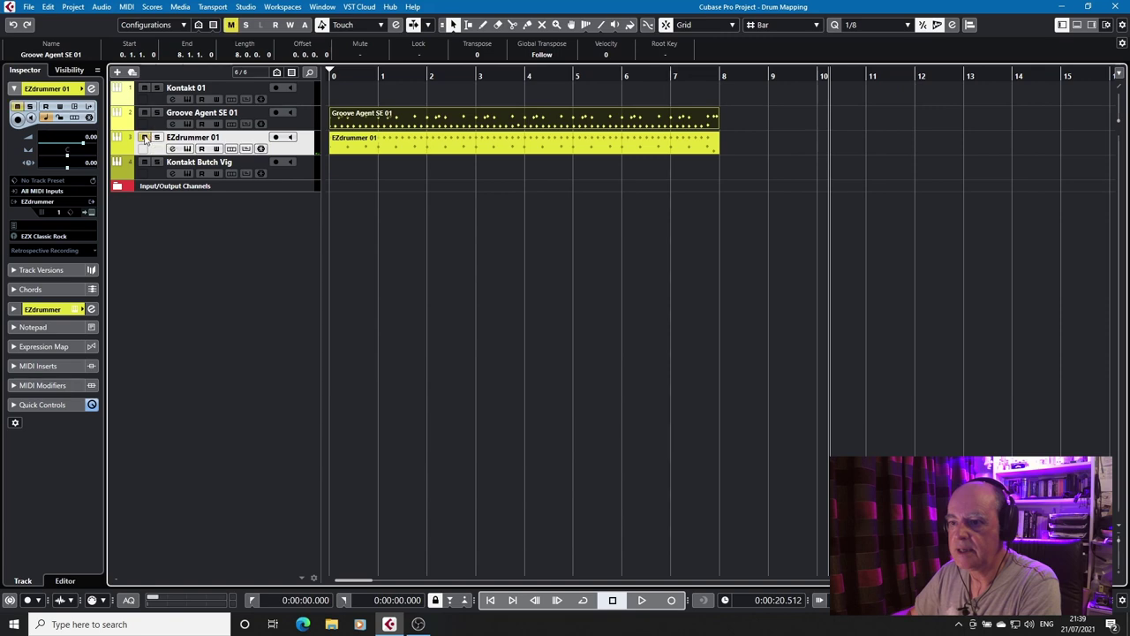
left_click(288, 125)
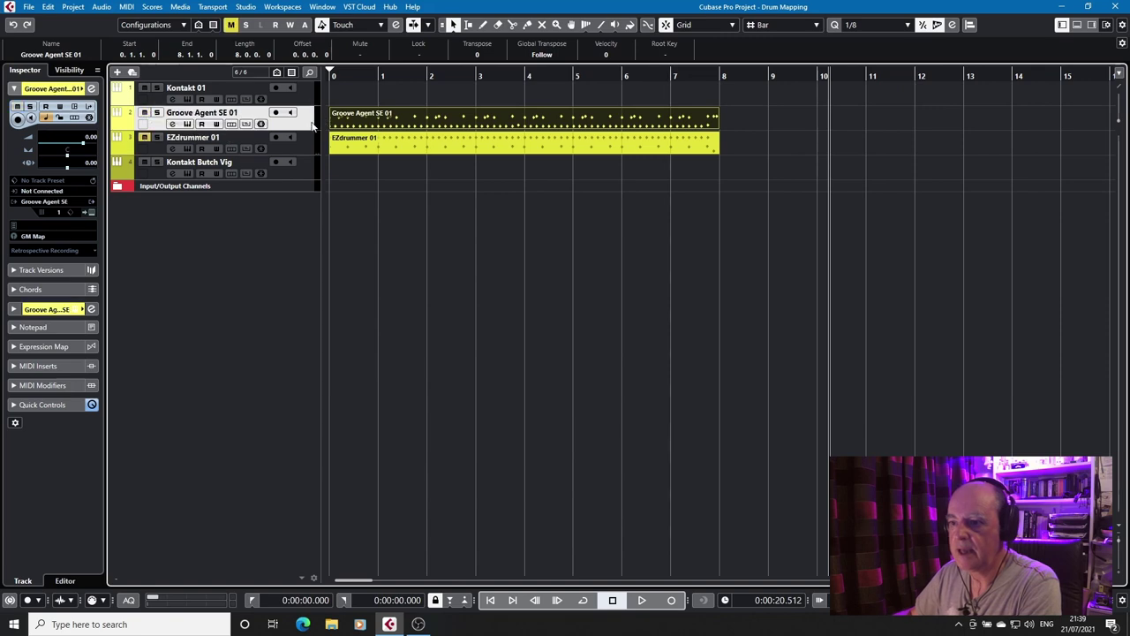
left_click(188, 125)
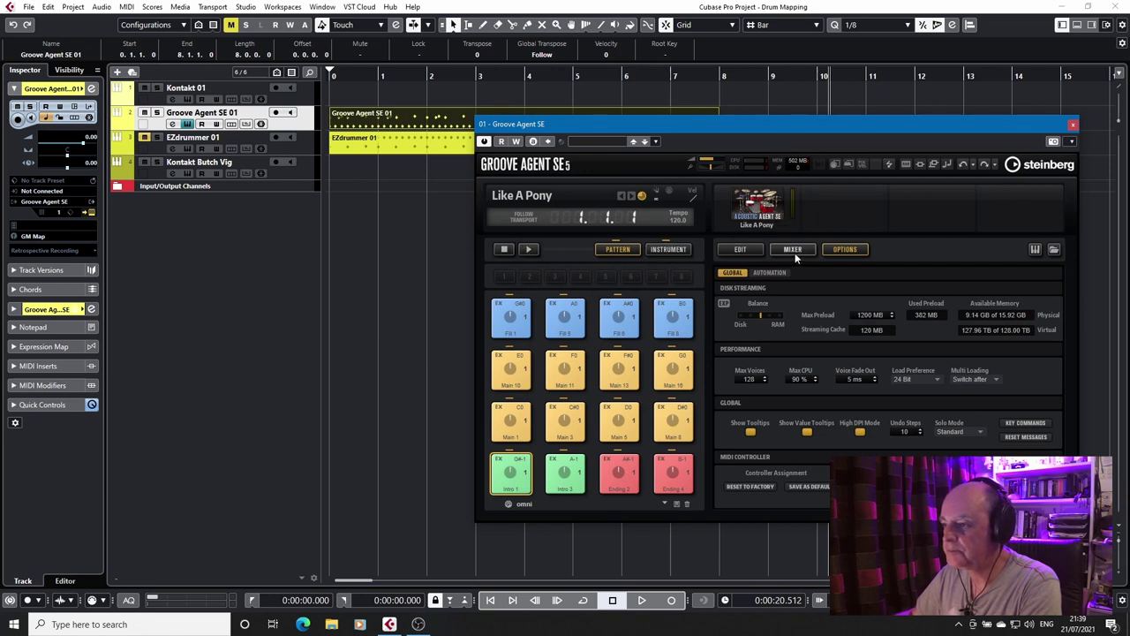
- Show Groove Agent's kit edit page, audition the Kick, Snare and Hihat pads, then play the groove
left_click(660, 249)
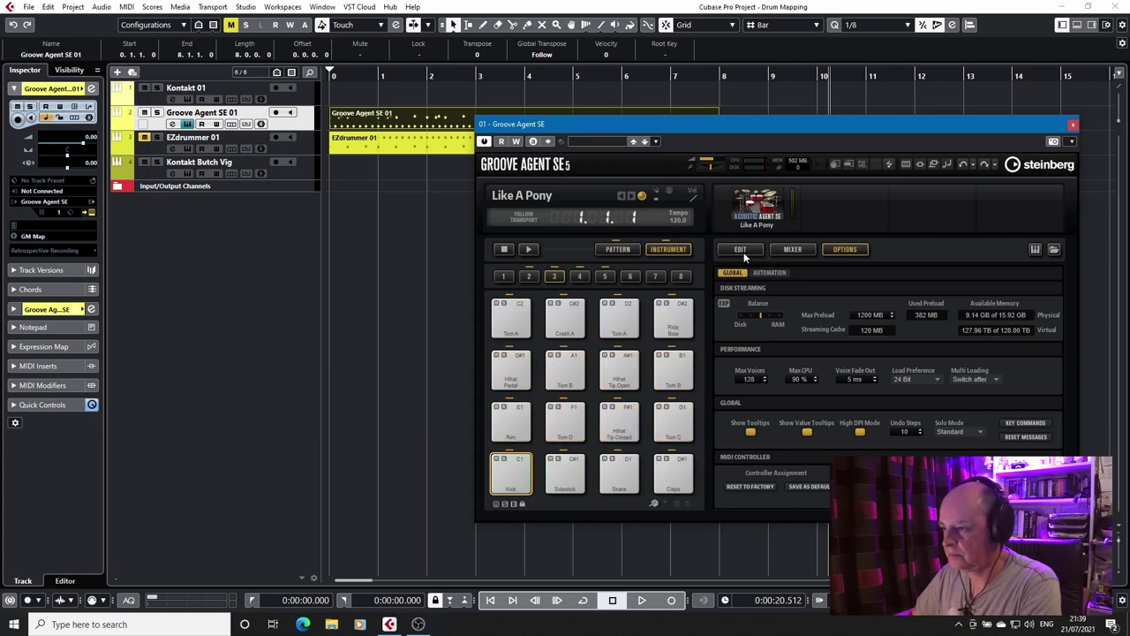
left_click(742, 251)
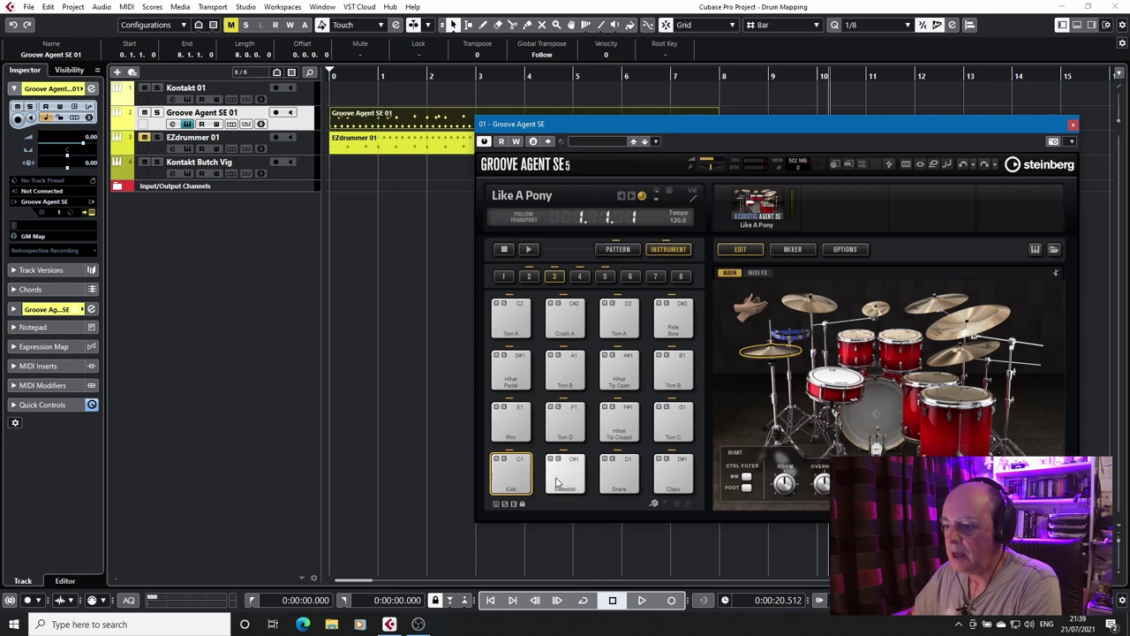
left_click(516, 482)
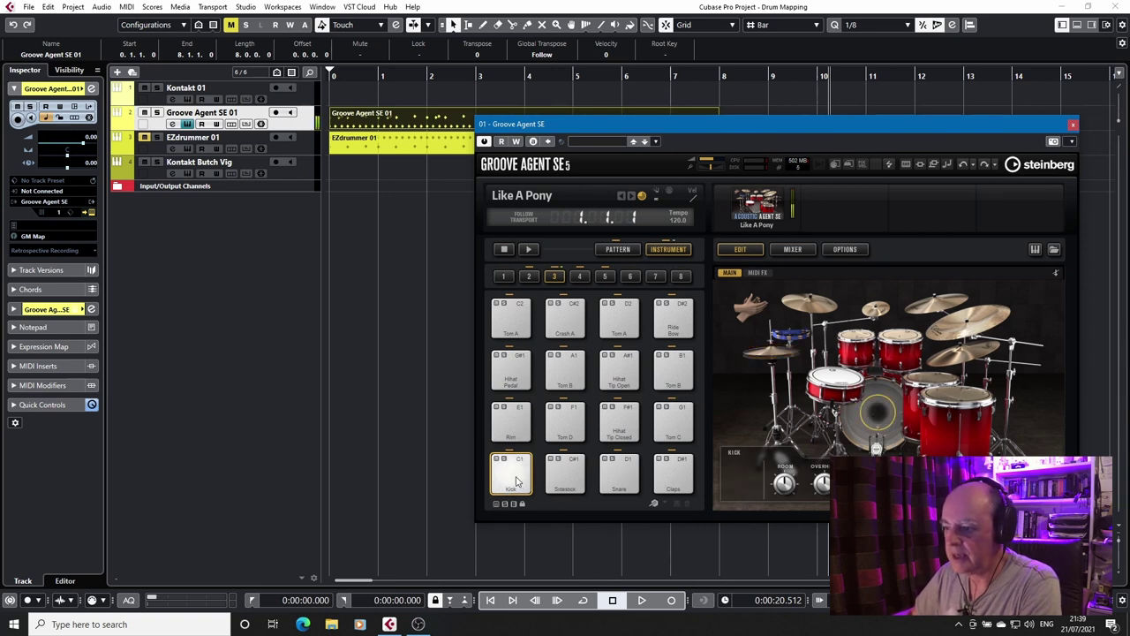
left_click(622, 477)
left_click(627, 477)
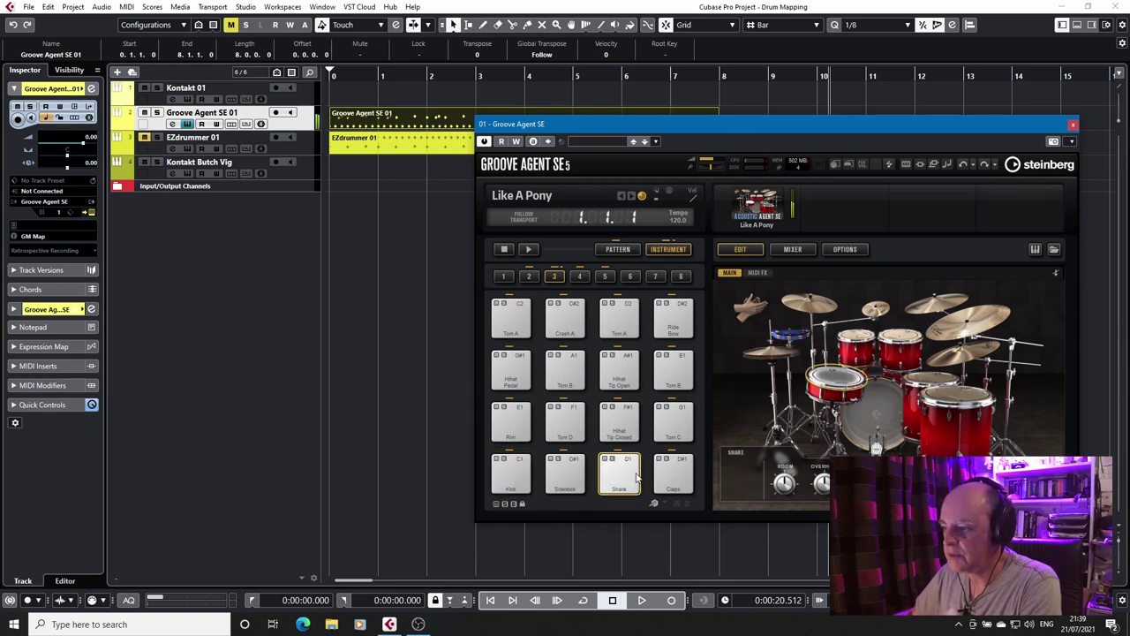
left_click(625, 421)
left_click(511, 369)
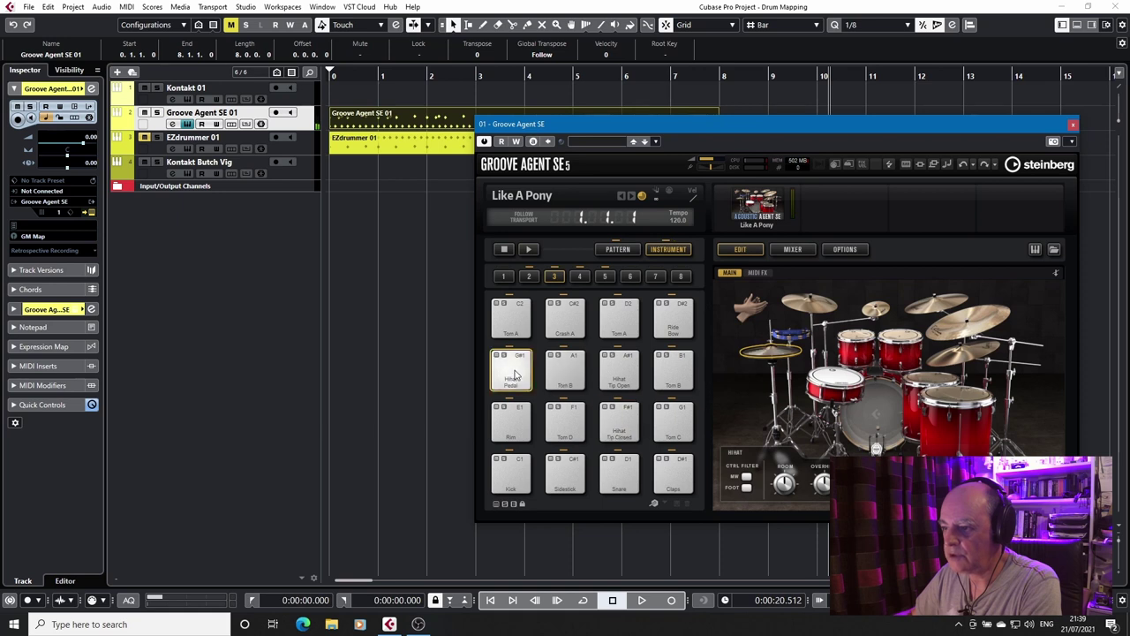
left_click(618, 371)
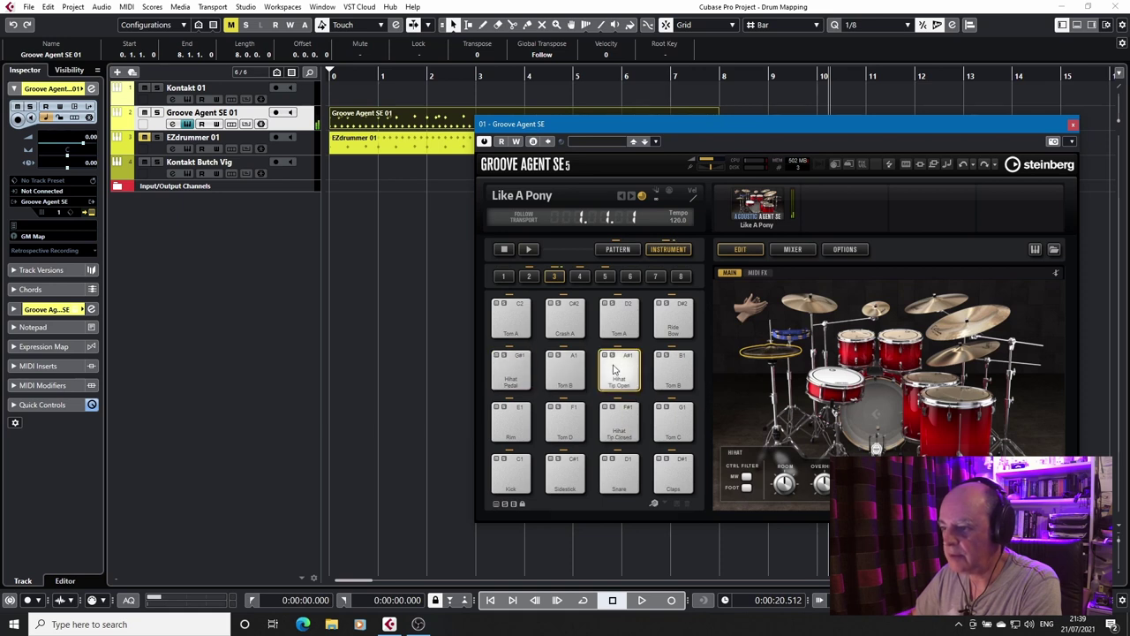
left_click(382, 148)
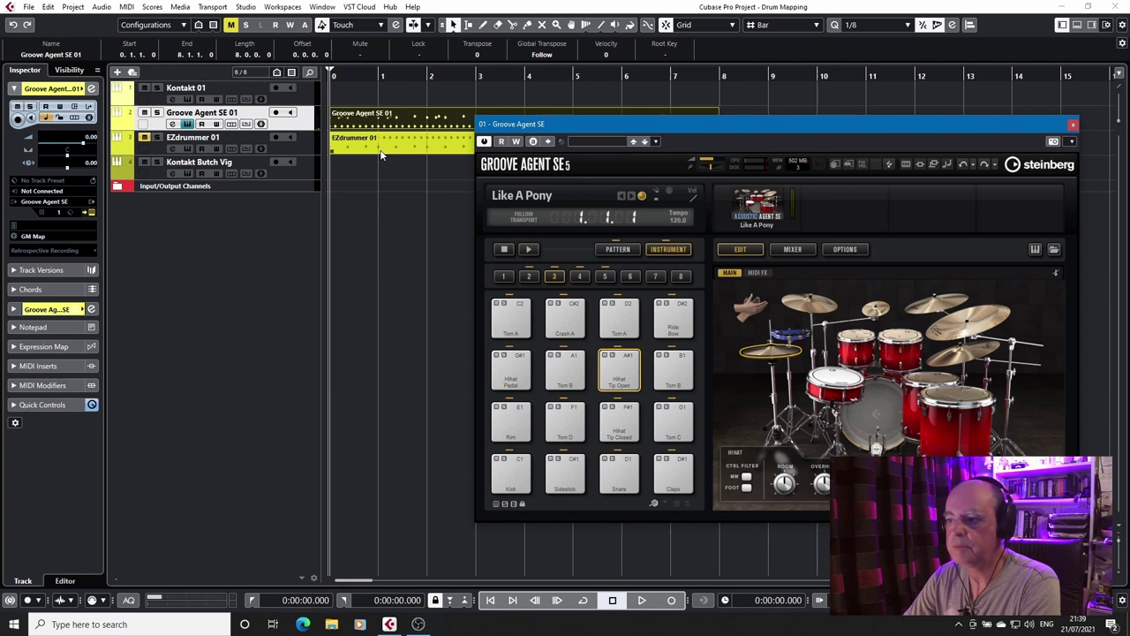
key("space")
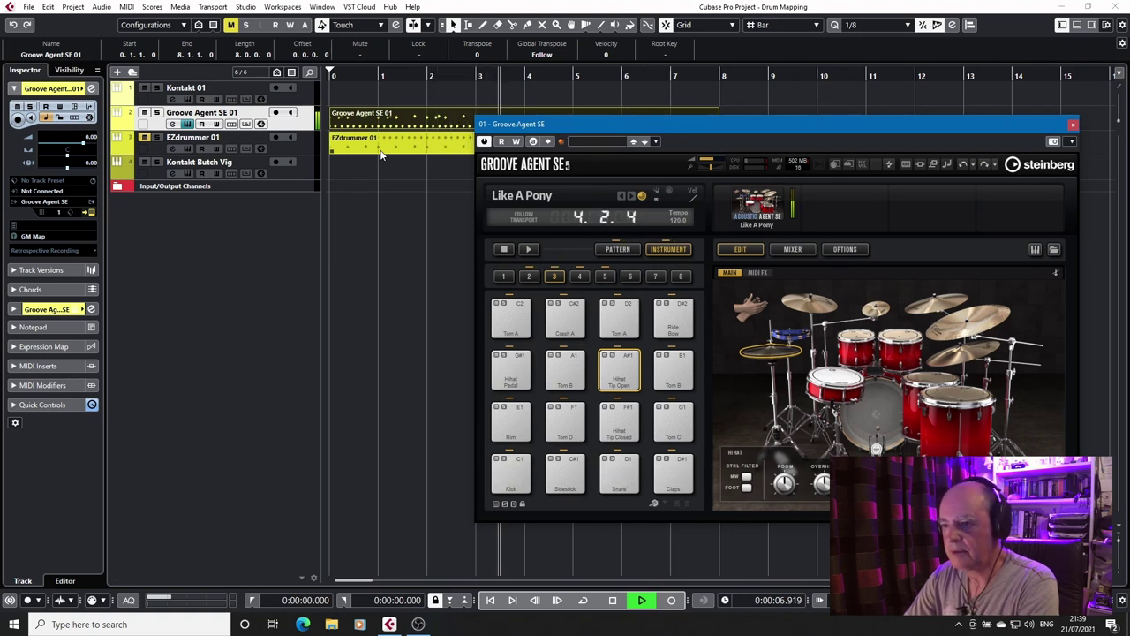
- Stop playback, delete the EZdrummer 01 part, and unmute the EZdrummer 01 track
key("space")
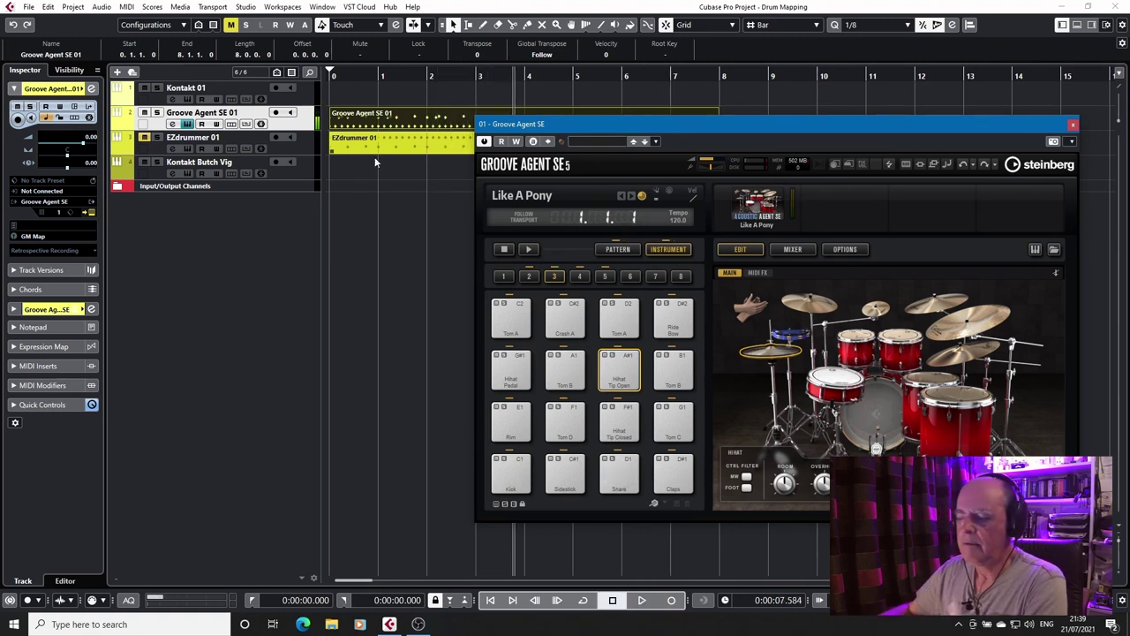
left_click(374, 156)
right_click(339, 147)
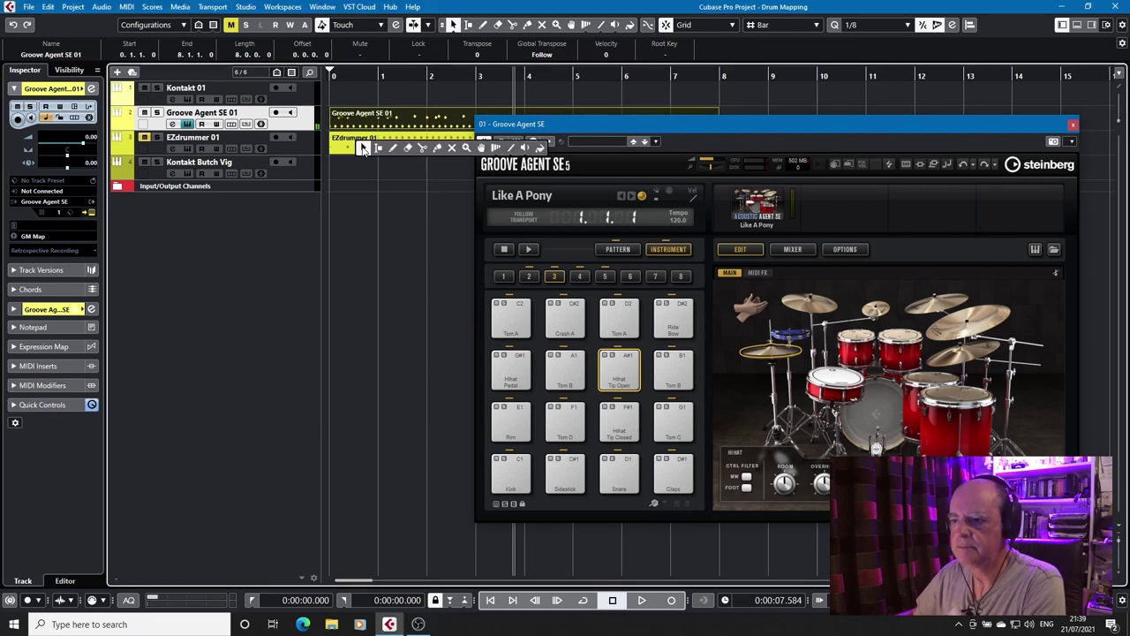
left_click(365, 148)
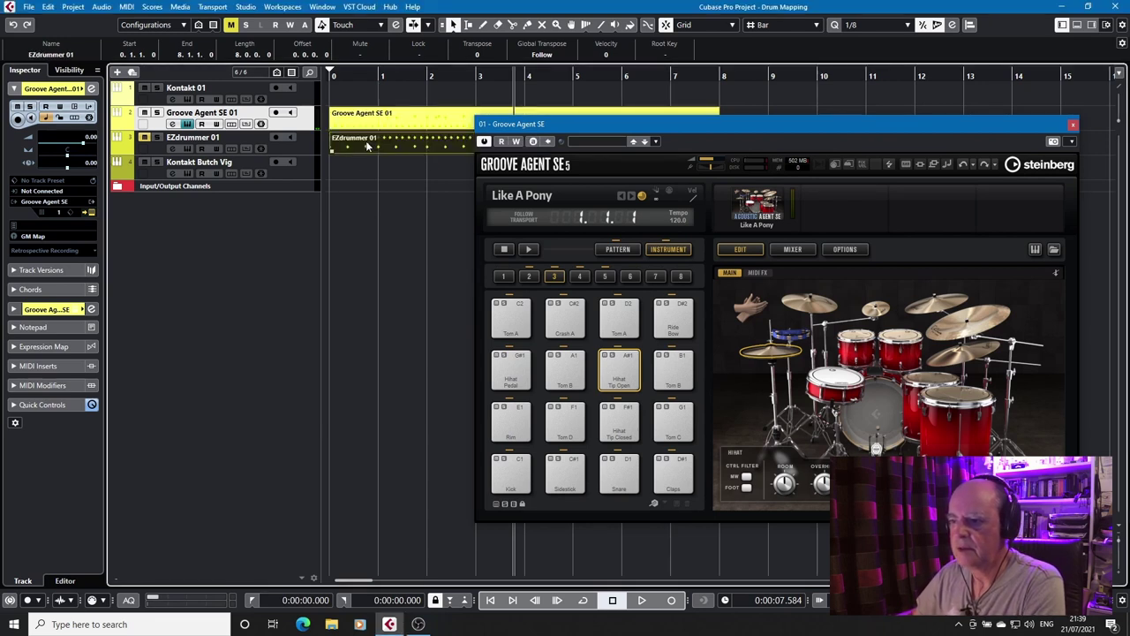
key("Delete")
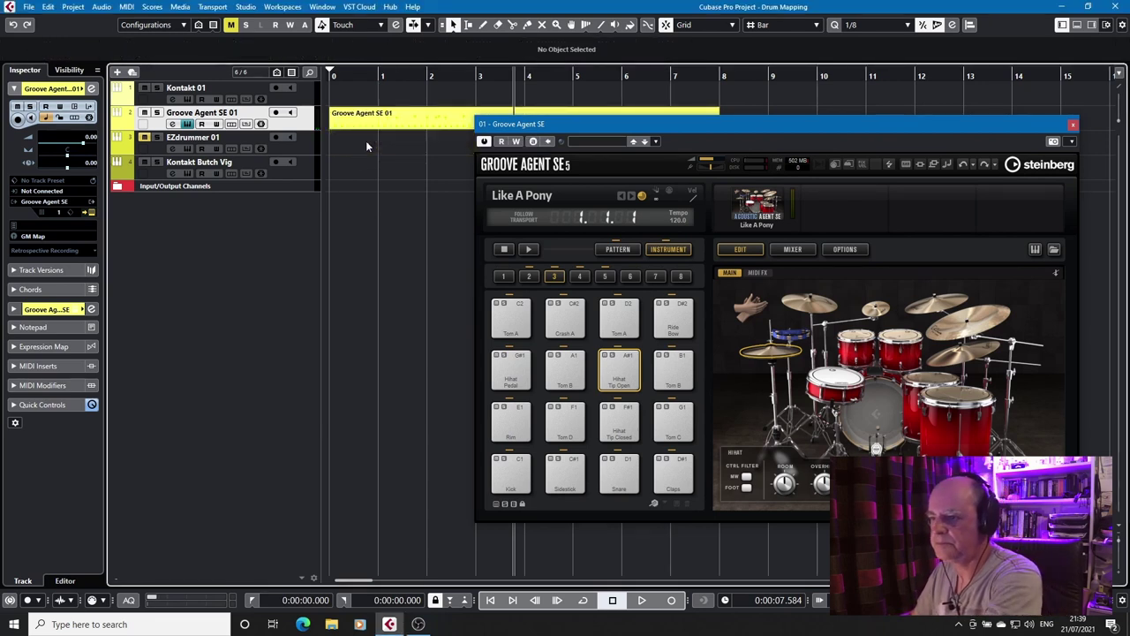
left_click(145, 137)
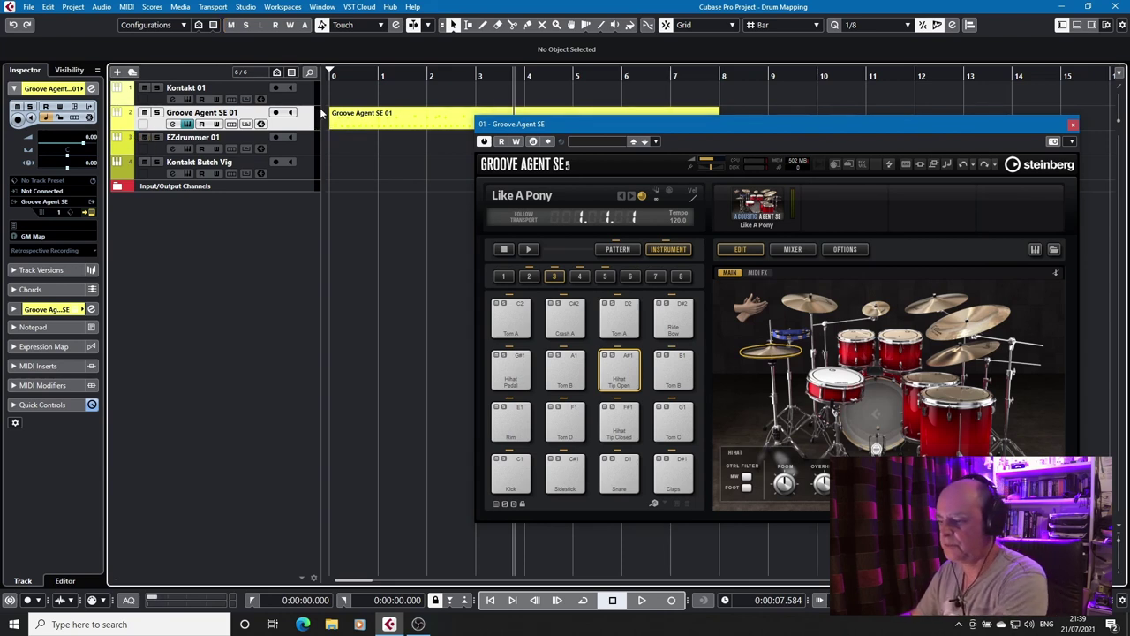
- Play the groove from the project start on Groove Agent, then move it to EZdrummer 01 and play it
key("KP_Decimal")
key("space")
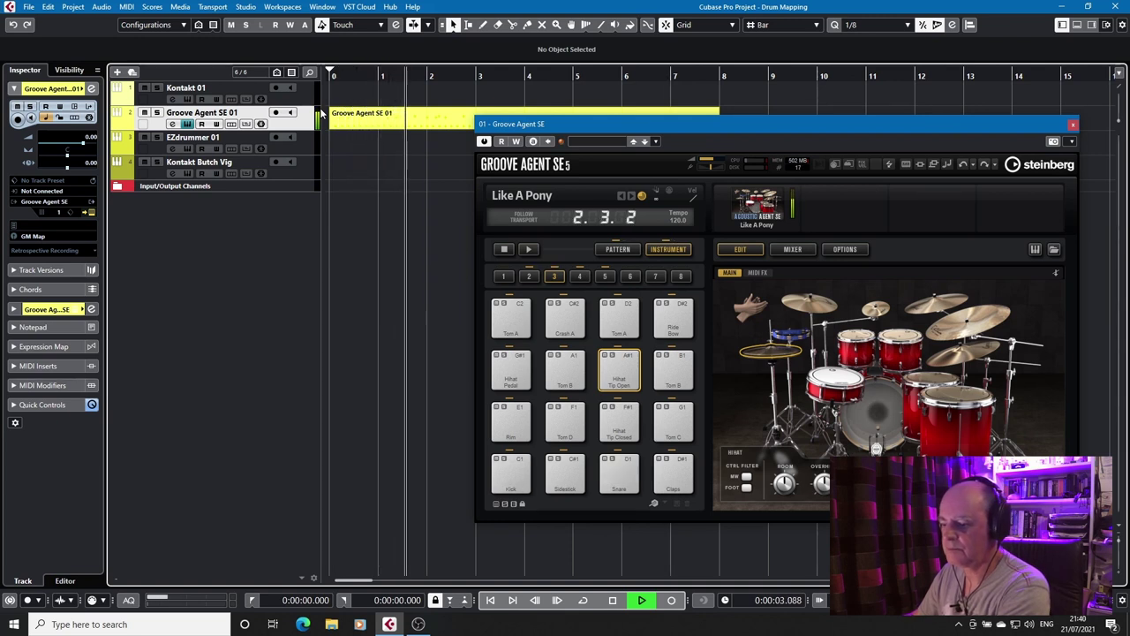
key("space")
left_click(349, 129)
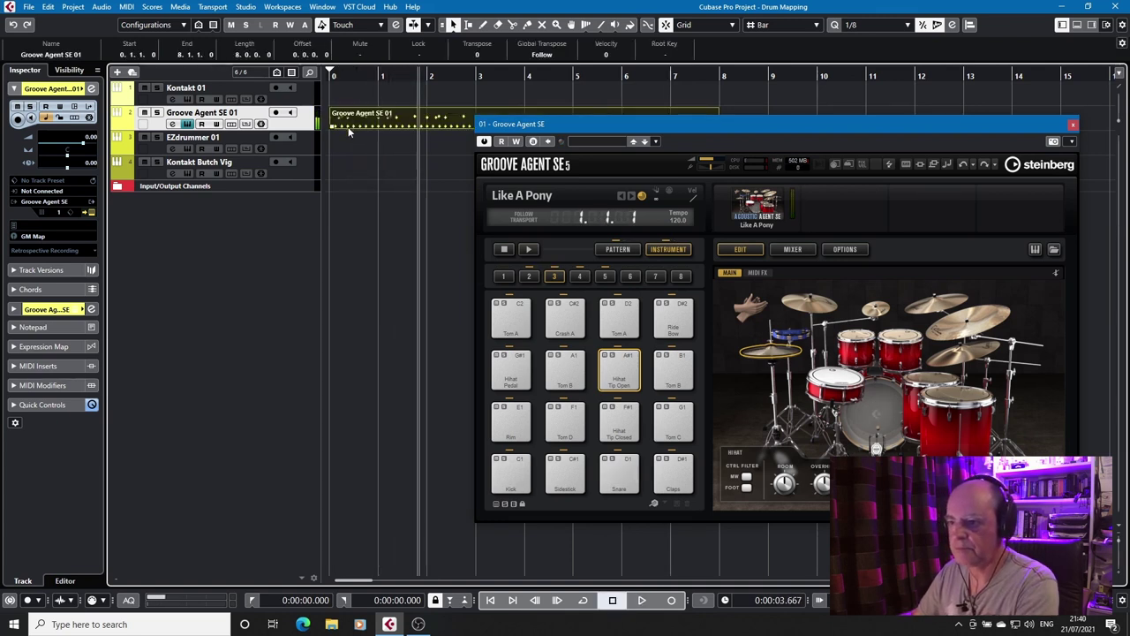
left_click_drag(349, 129, 349, 146)
key("space")
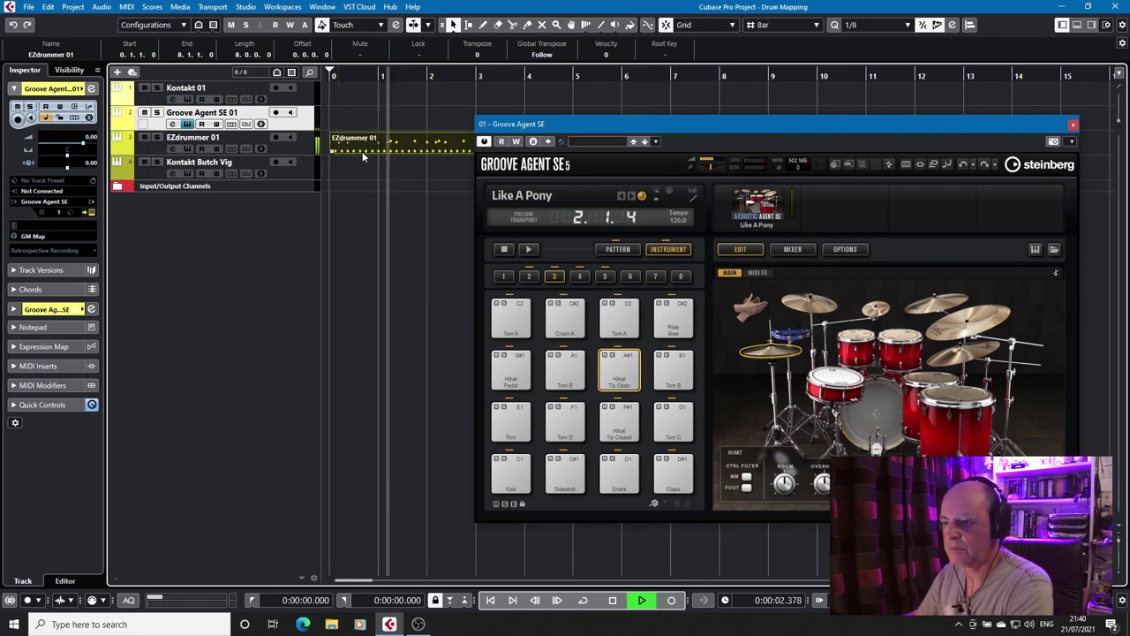
key("space")
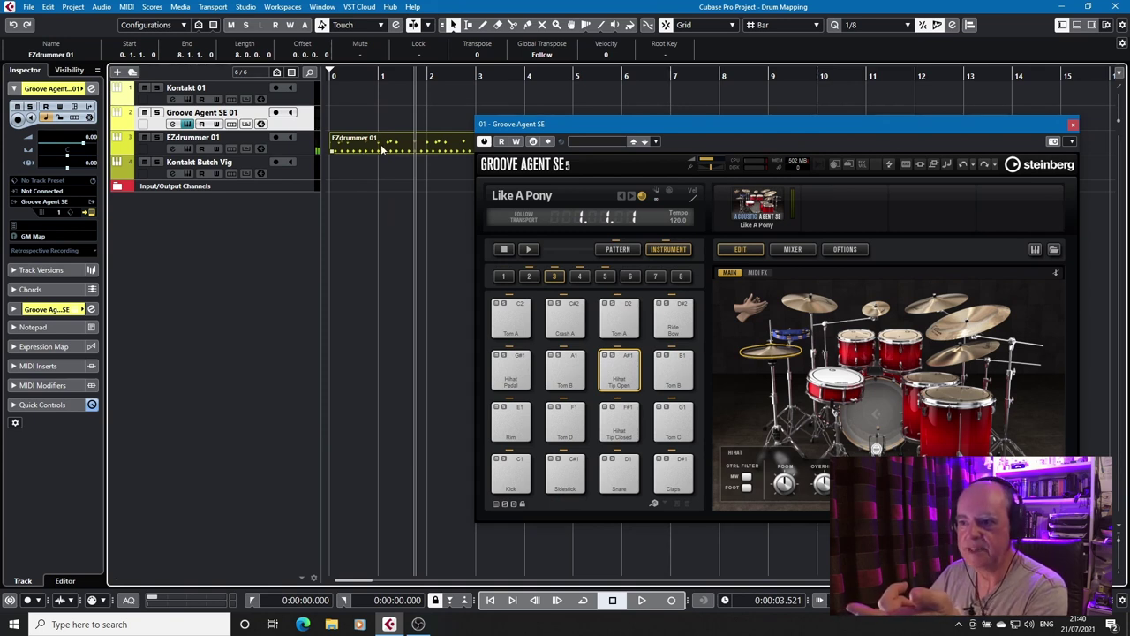
- Swap the groove between Groove Agent SE 01 and EZdrummer 01 while auditioning, ending on Groove Agent SE 01
left_click_drag(394, 143, 391, 129)
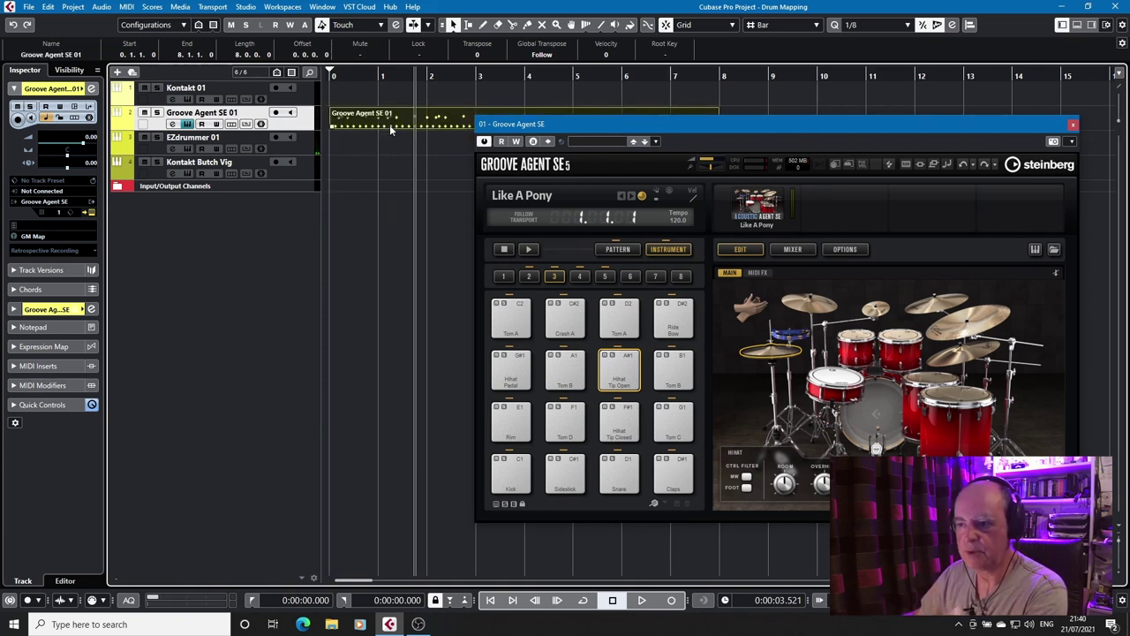
key("space")
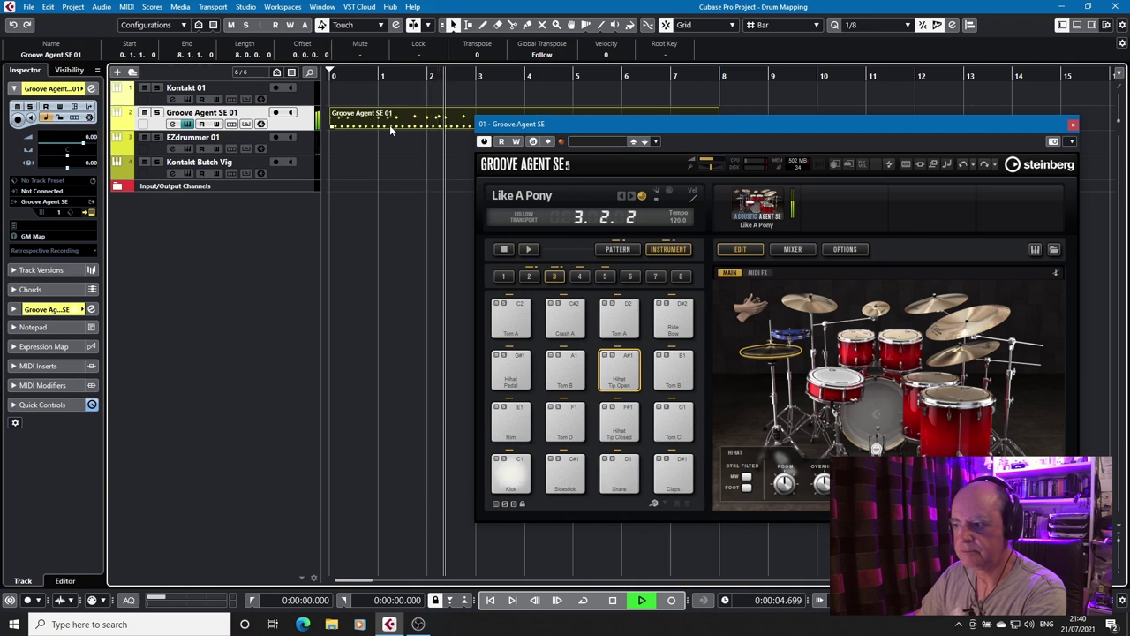
left_click_drag(391, 129, 391, 145)
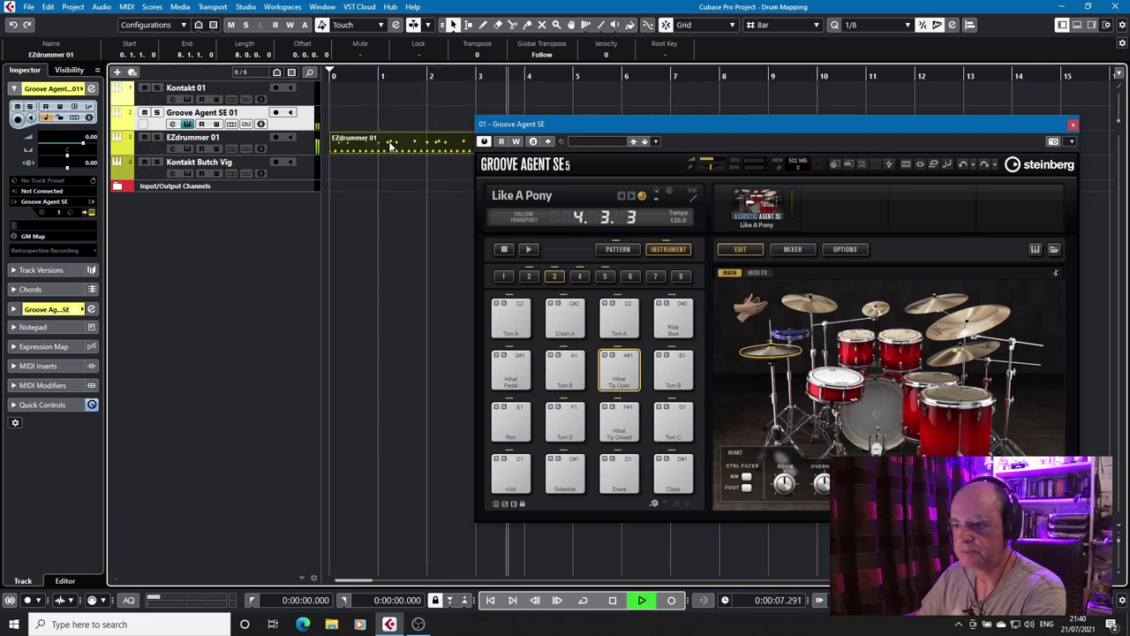
key("space")
left_click_drag(391, 145, 305, 125)
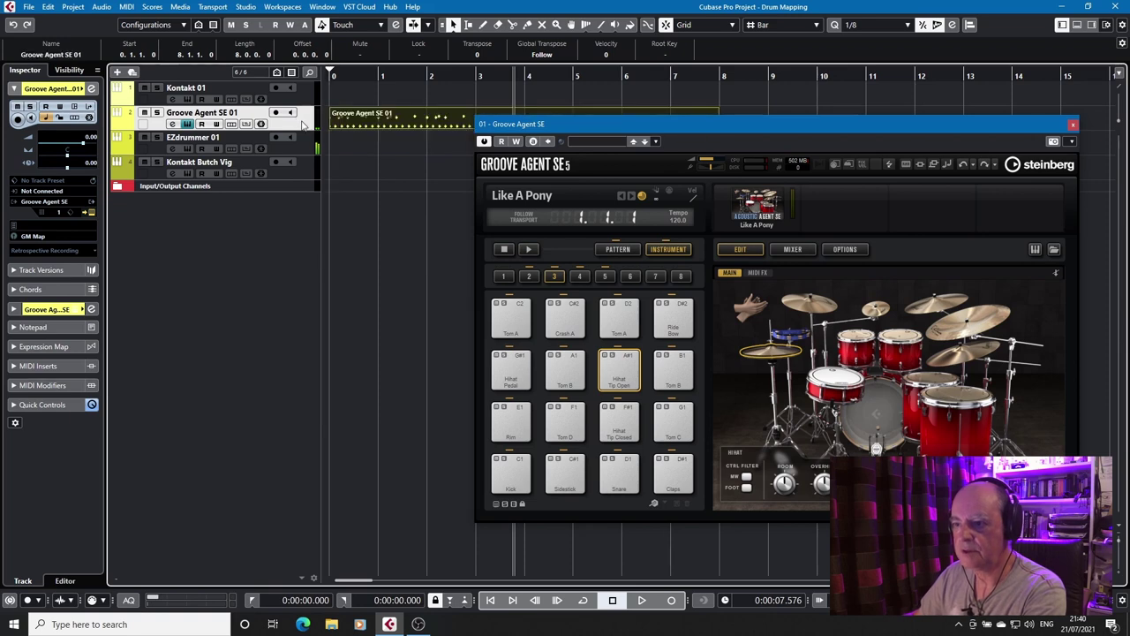
- Open the Groove Agent part's notes in the Drum Editor and close the Groove Agent SE window
double_click(351, 125)
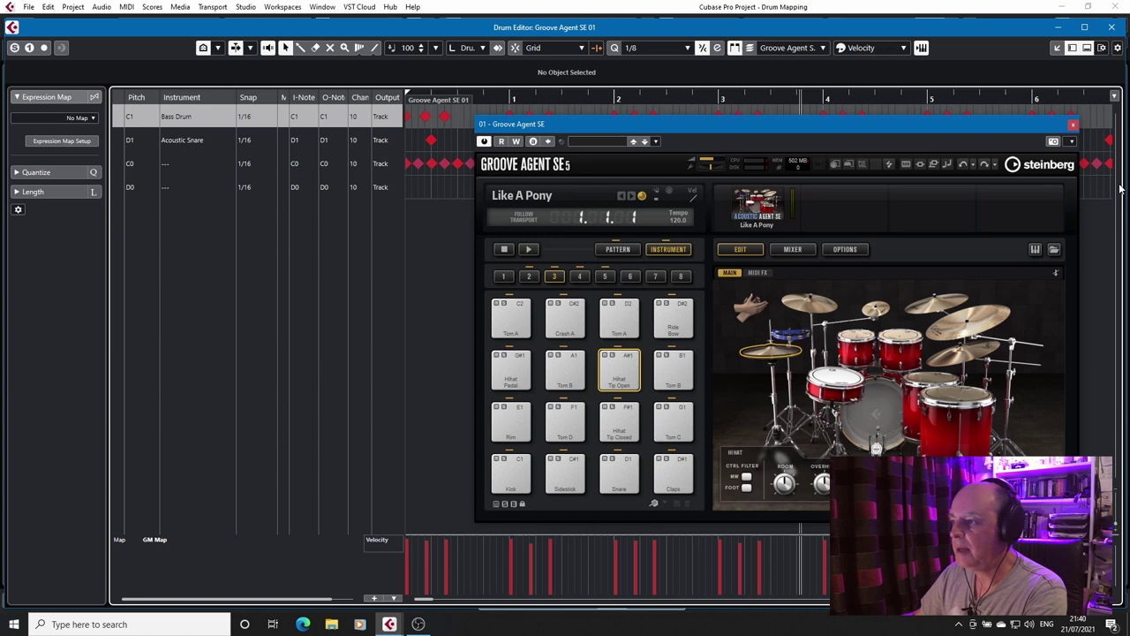
left_click(1072, 125)
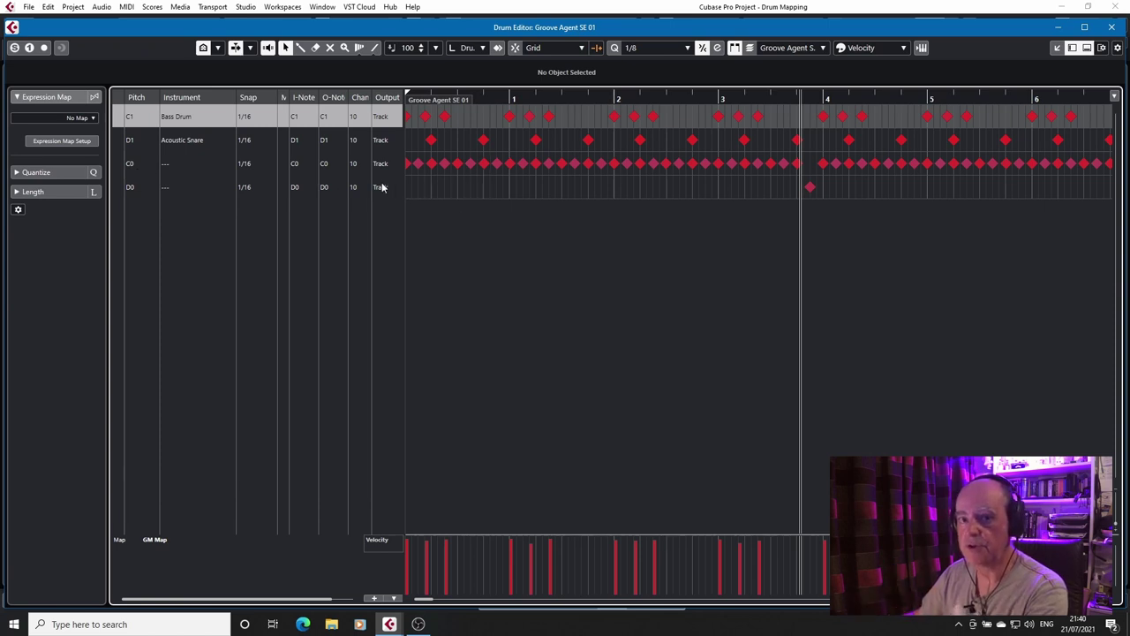
- Close the Drum Editor, move the groove part to Kontakt 01, enable R, and open Kontakt
left_click(1112, 27)
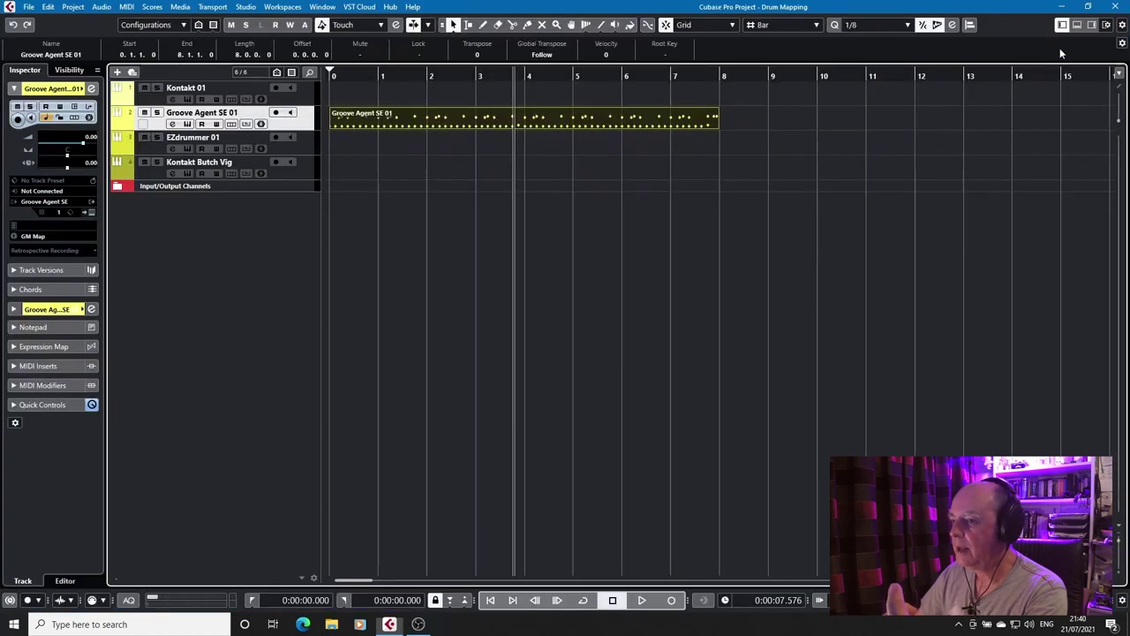
left_click_drag(349, 110, 349, 99)
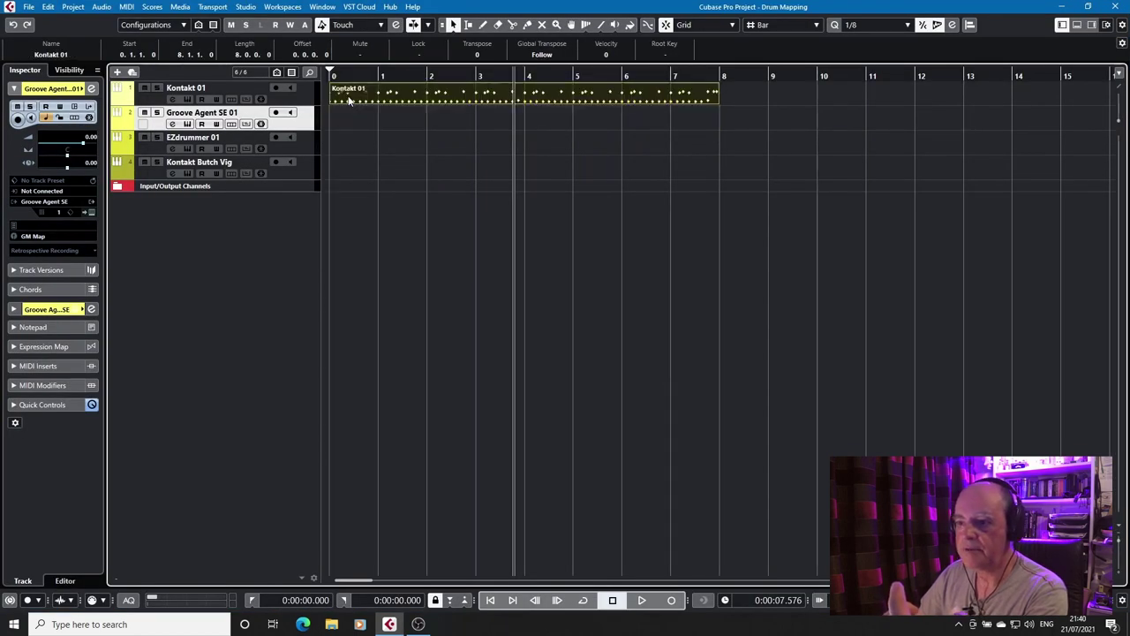
left_click(308, 104)
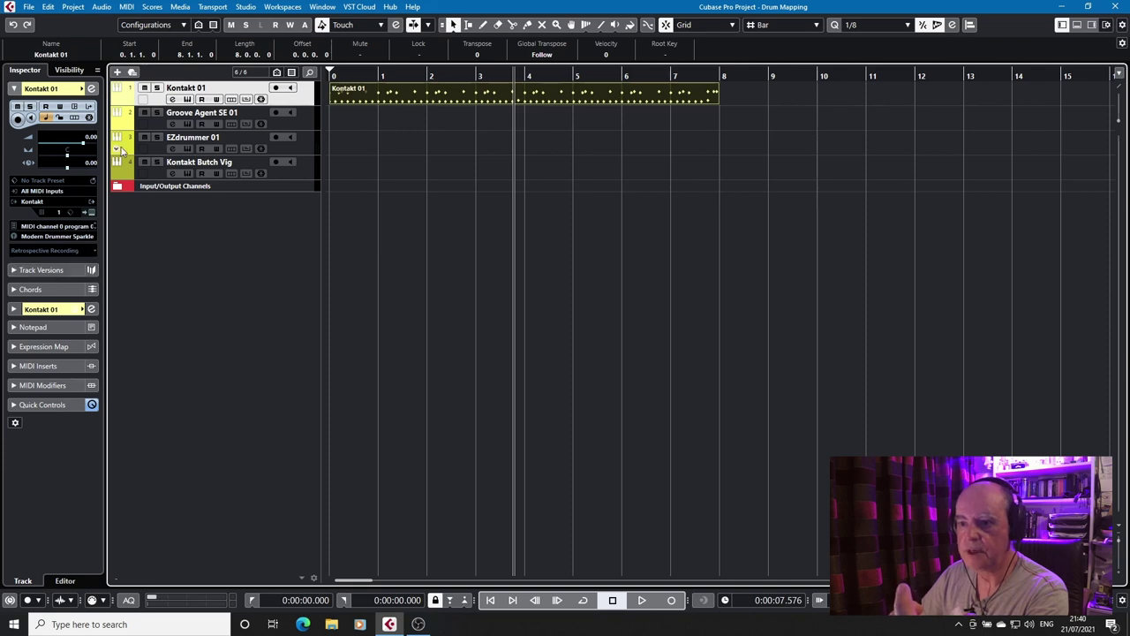
left_click(202, 99)
left_click(202, 100)
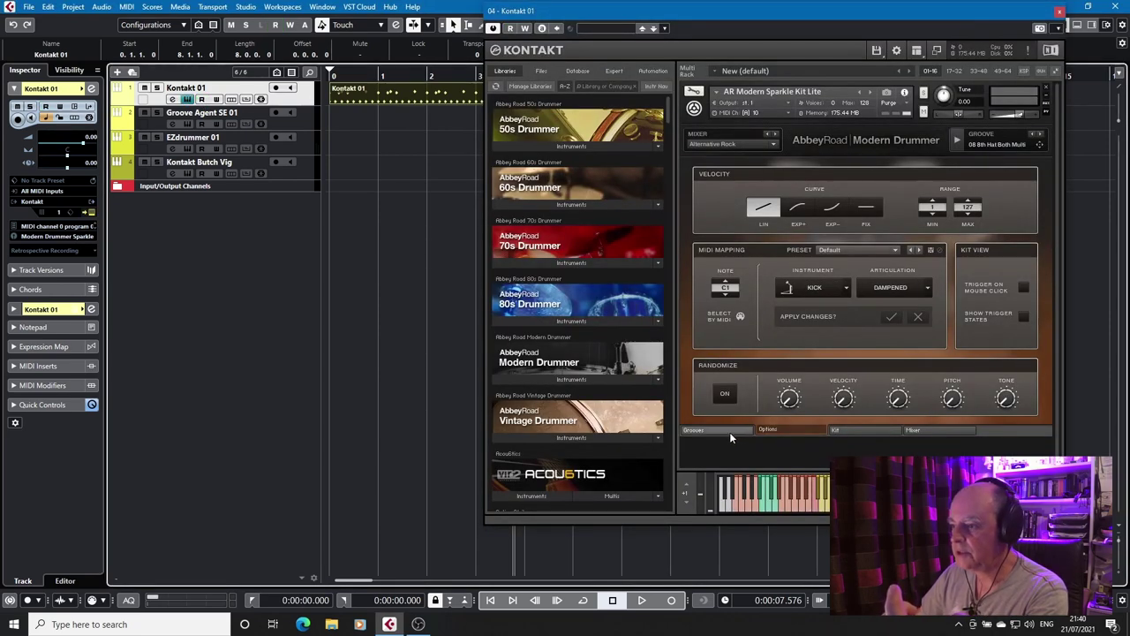
- Enable Show Trigger States in Modern Drummer's options, return to the Kit page, and play the groove
left_click(844, 430)
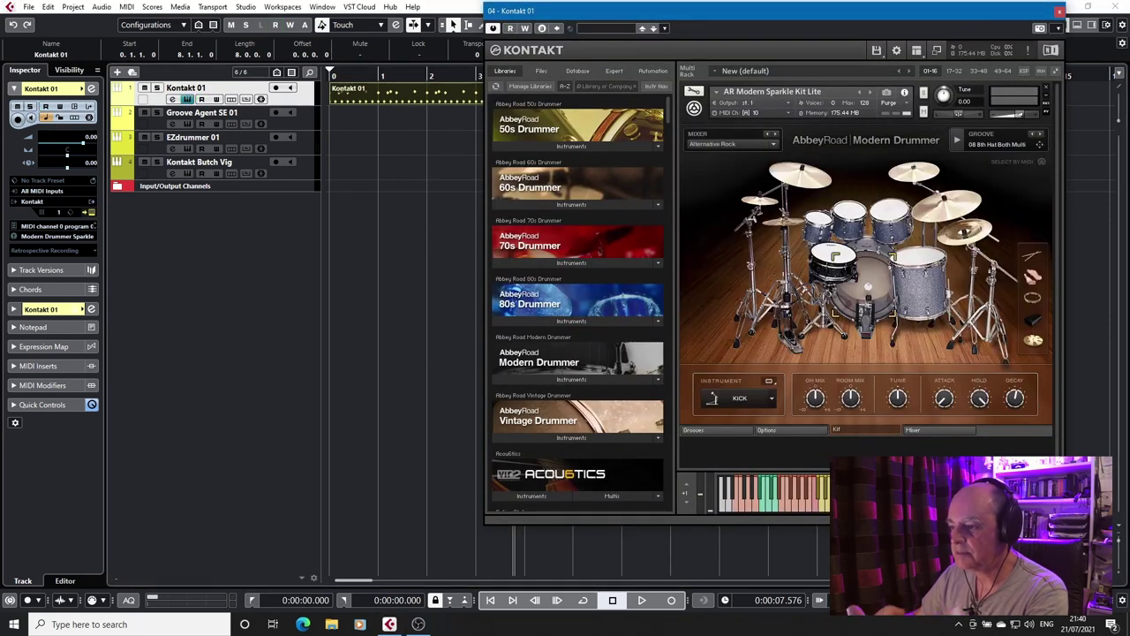
left_click(813, 433)
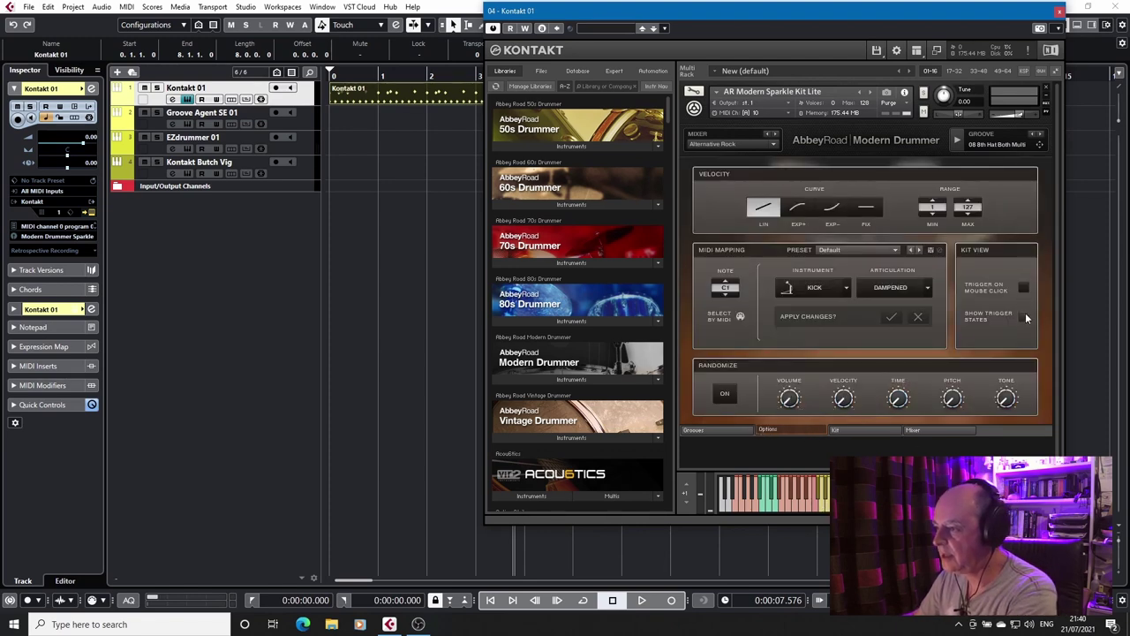
left_click(1024, 317)
left_click(729, 430)
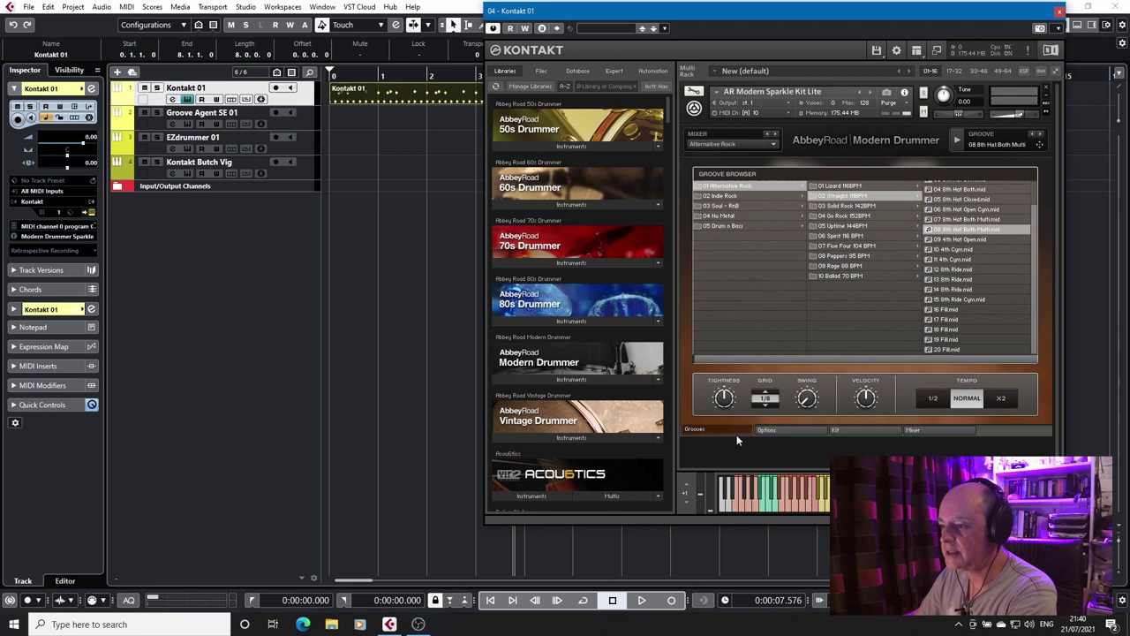
left_click(841, 431)
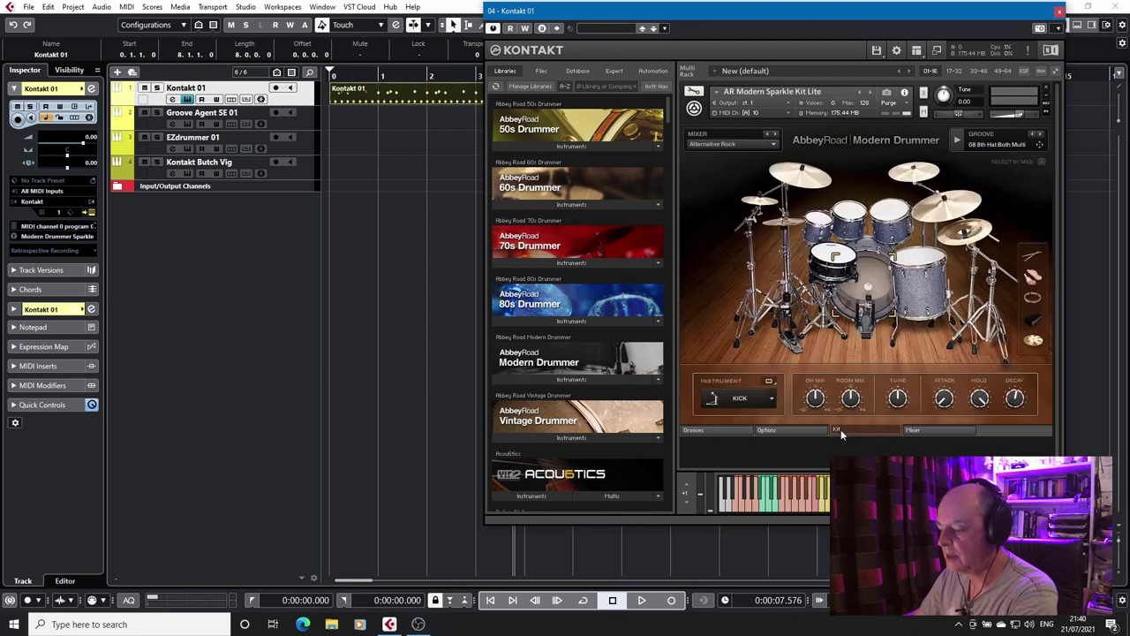
key("space")
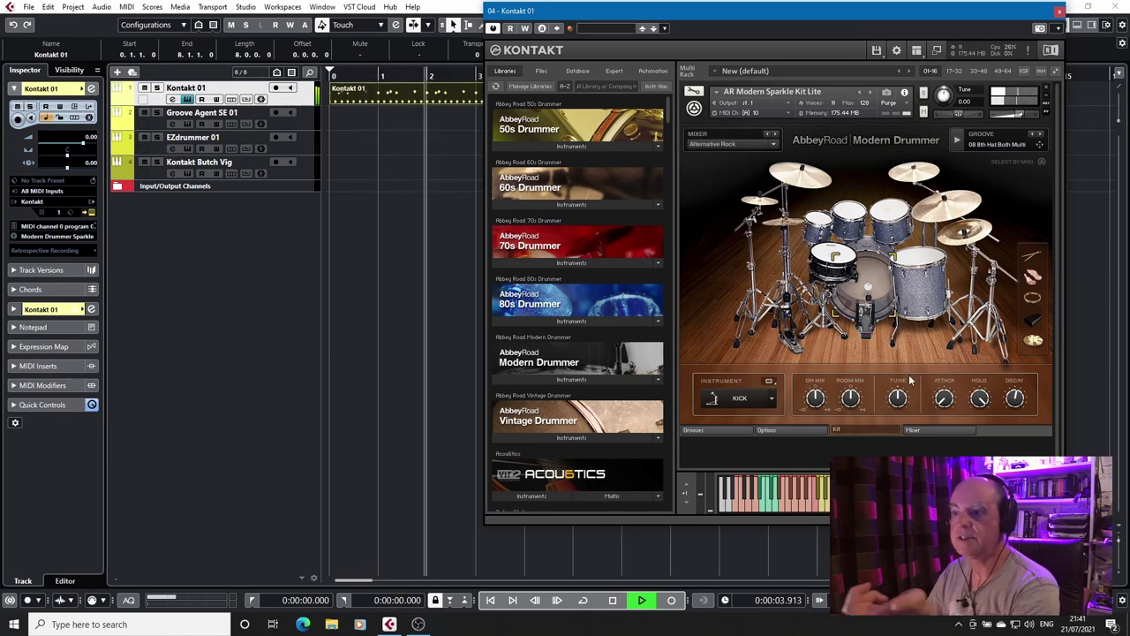
key("space")
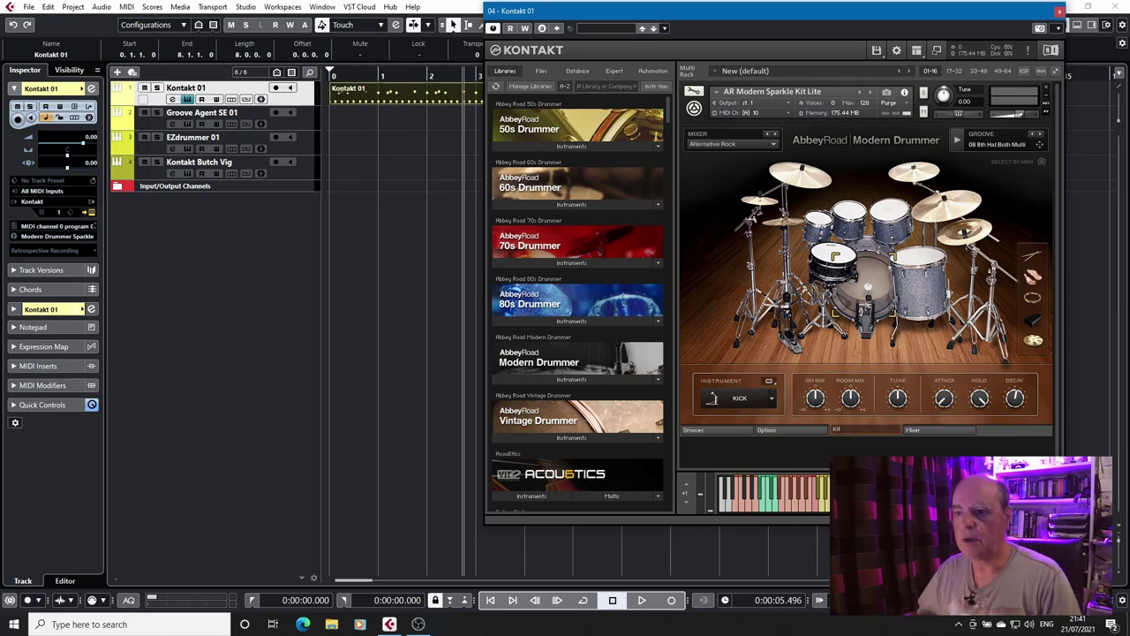
- Close Kontakt, open EZdrummer 01's instrument window, and move it toward the upper left
left_click(1059, 13)
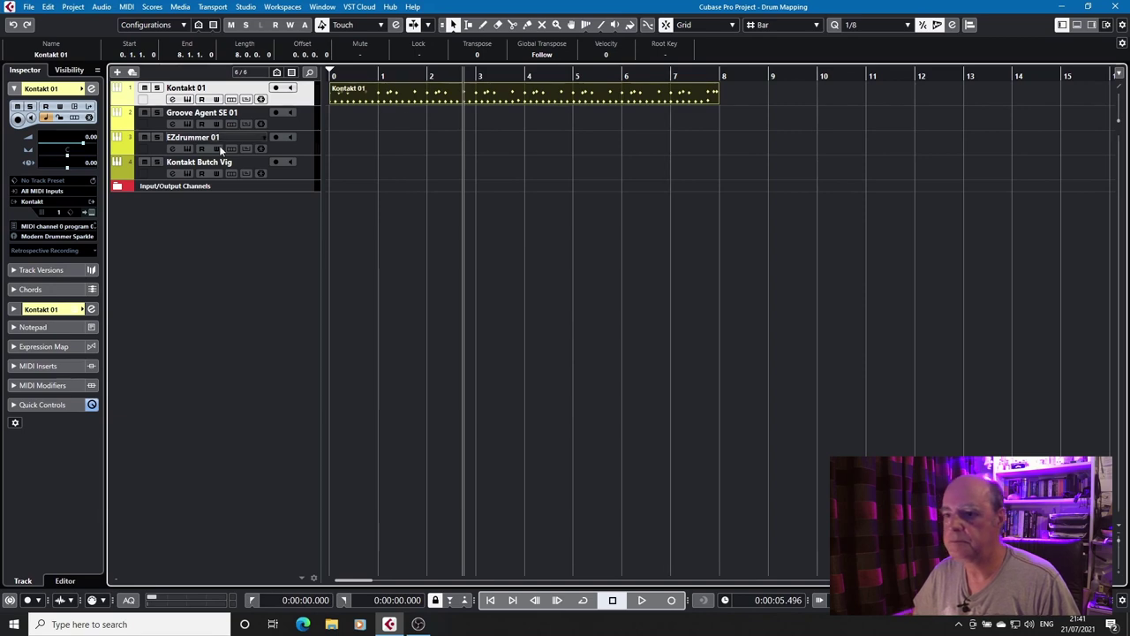
left_click(310, 151)
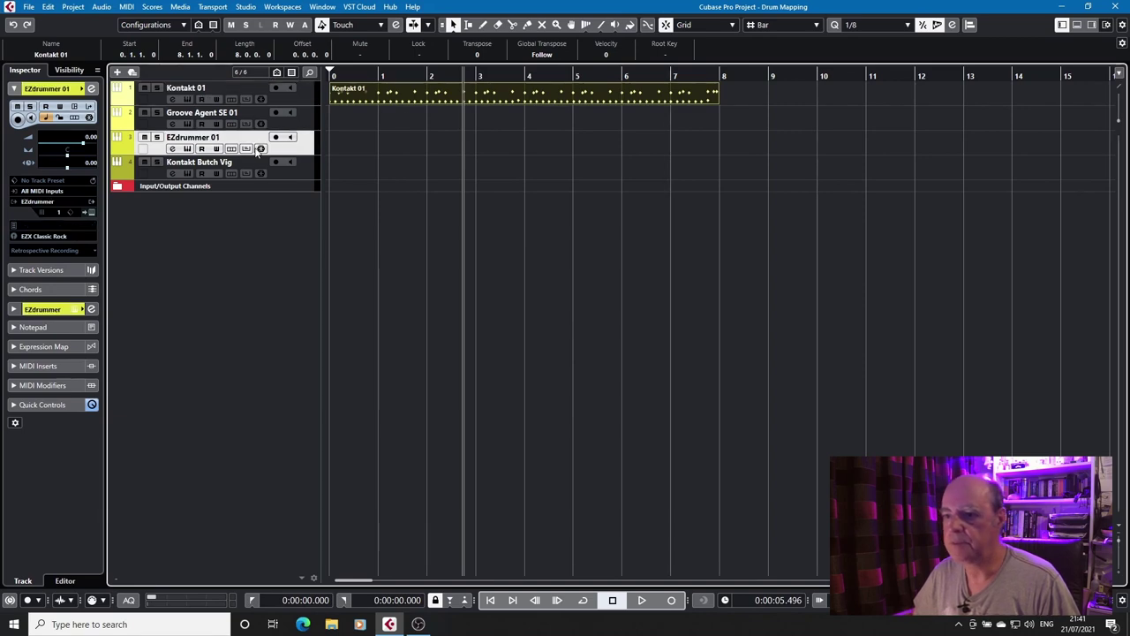
left_click(187, 148)
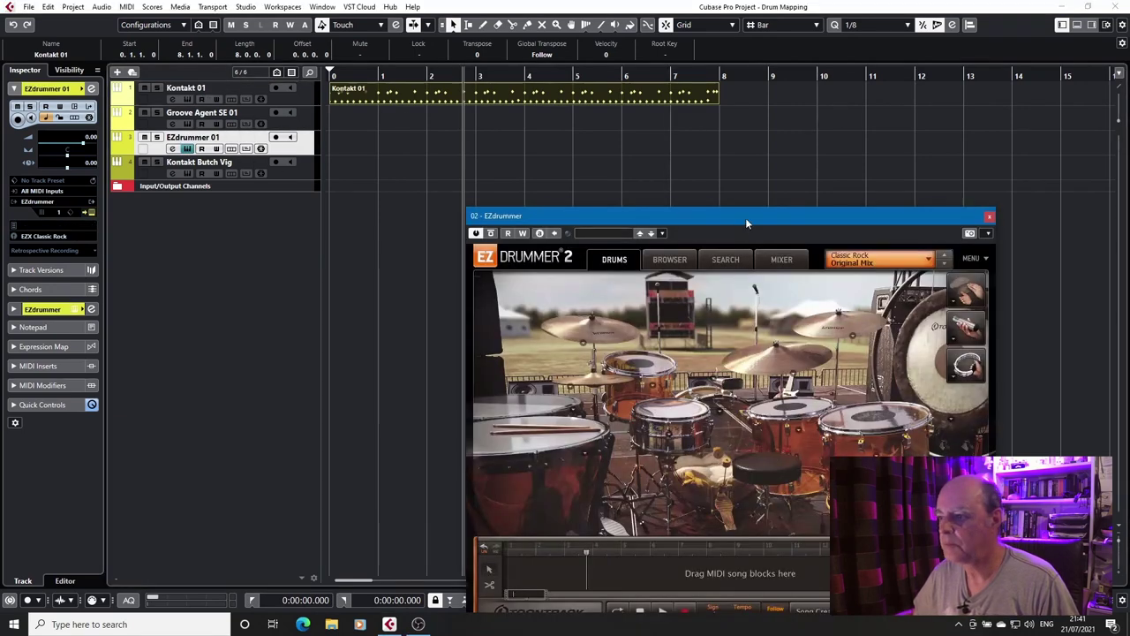
left_click_drag(745, 217, 586, 84)
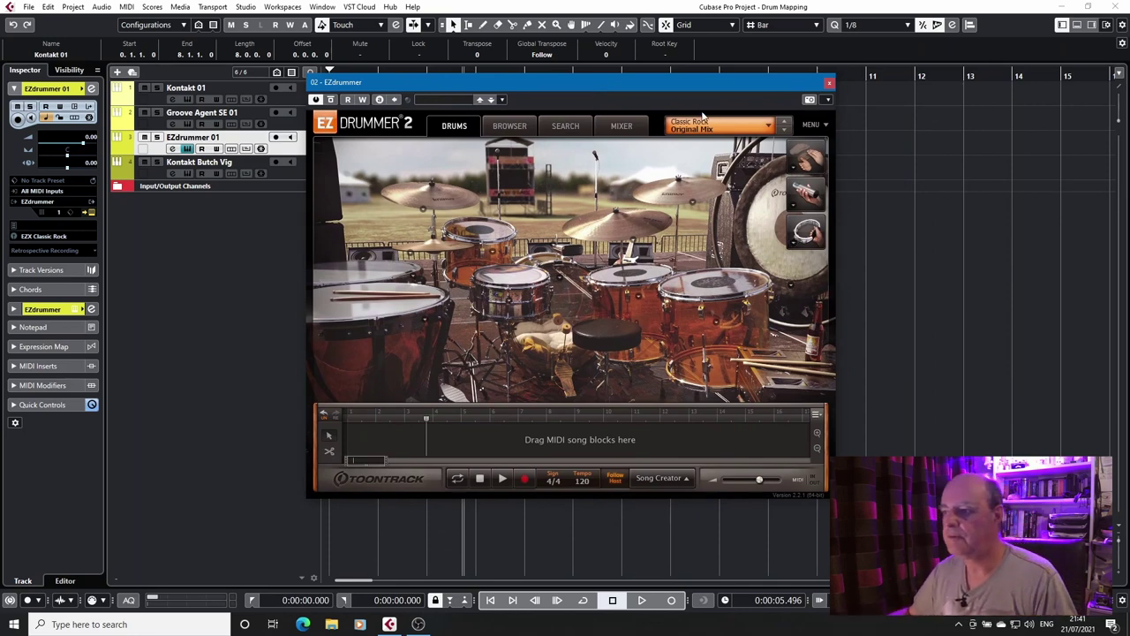
- Check the Latin Percussion and Reggae MIDI layouts in About Sound Libraries, then list the kit presets
left_click(821, 126)
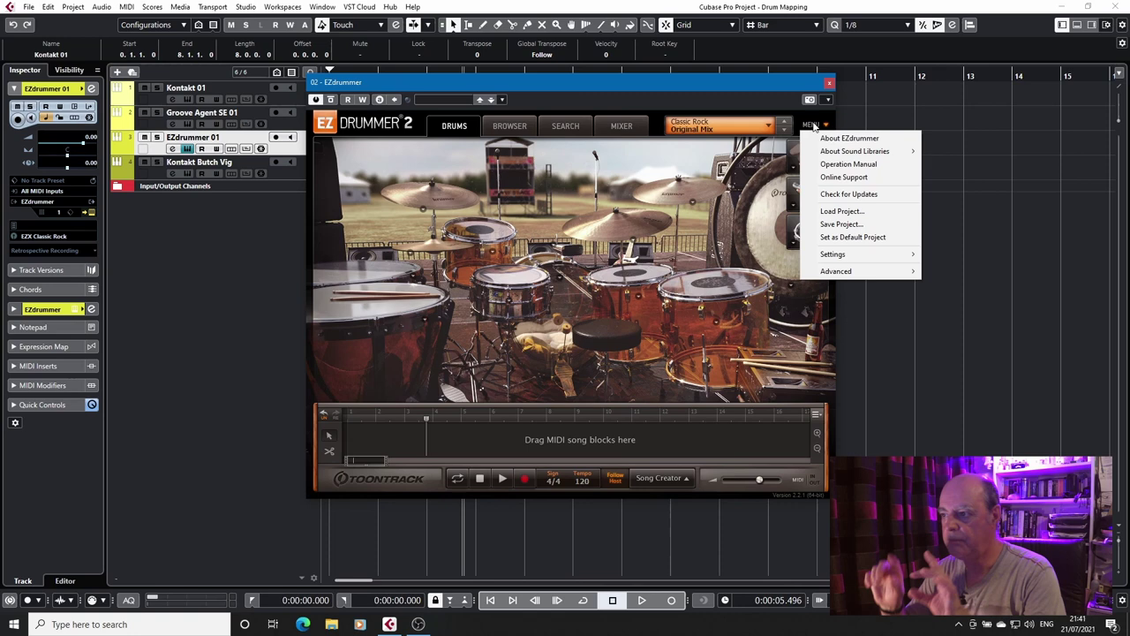
mouse_move(820, 154)
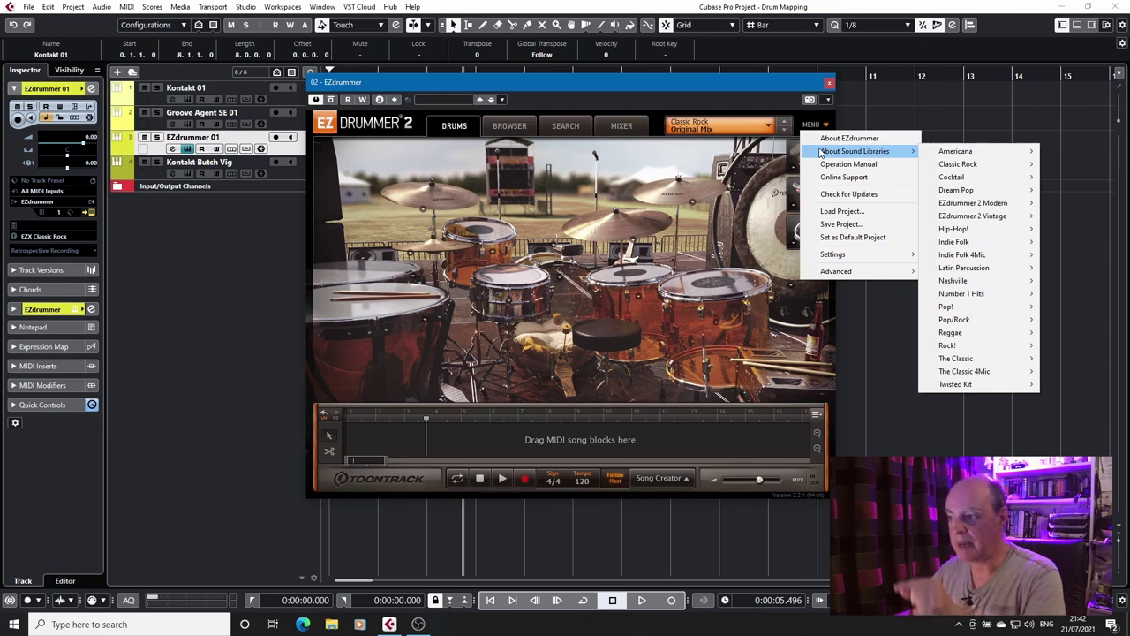
mouse_move(996, 269)
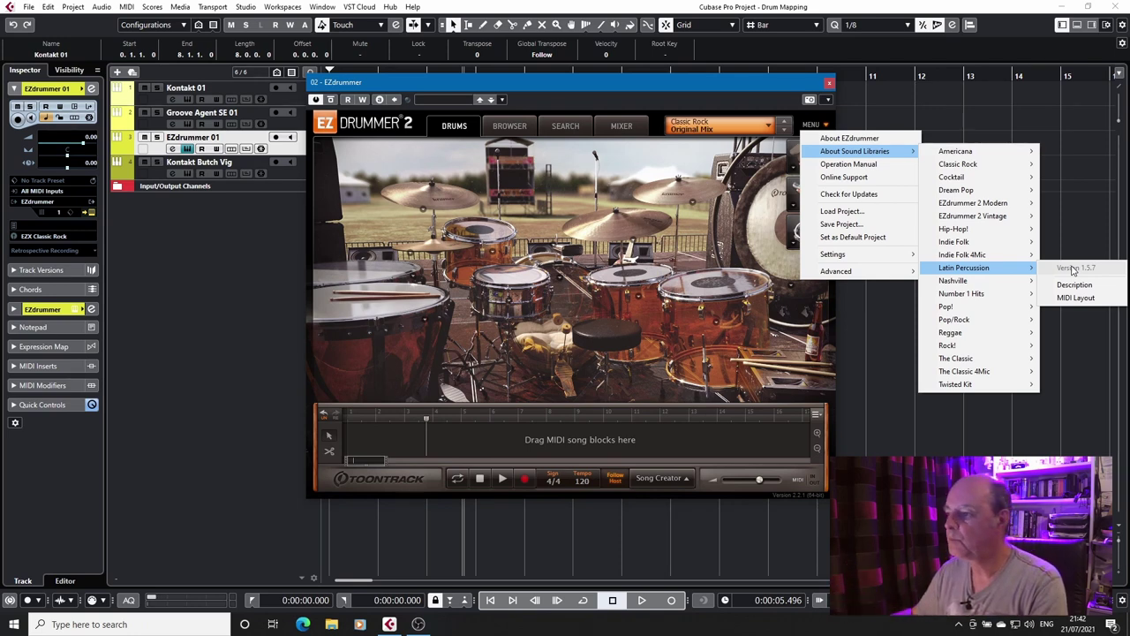
mouse_move(1015, 333)
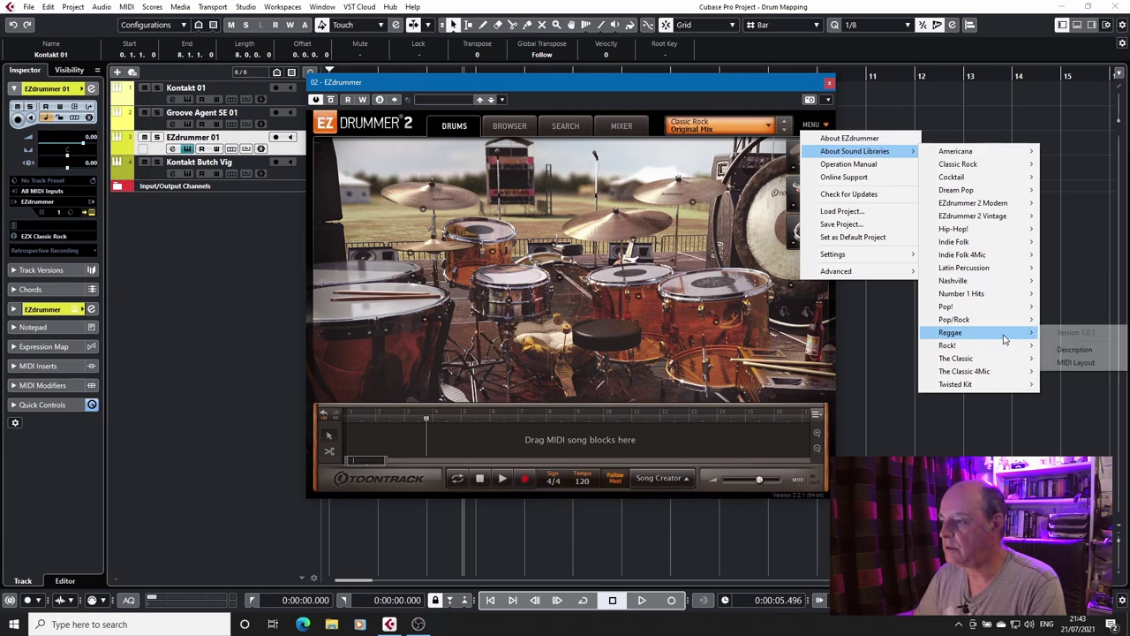
left_click(747, 131)
- Pick Reggae > Original Mix from the kit preset list, replacing Classic Rock
mouse_move(728, 325)
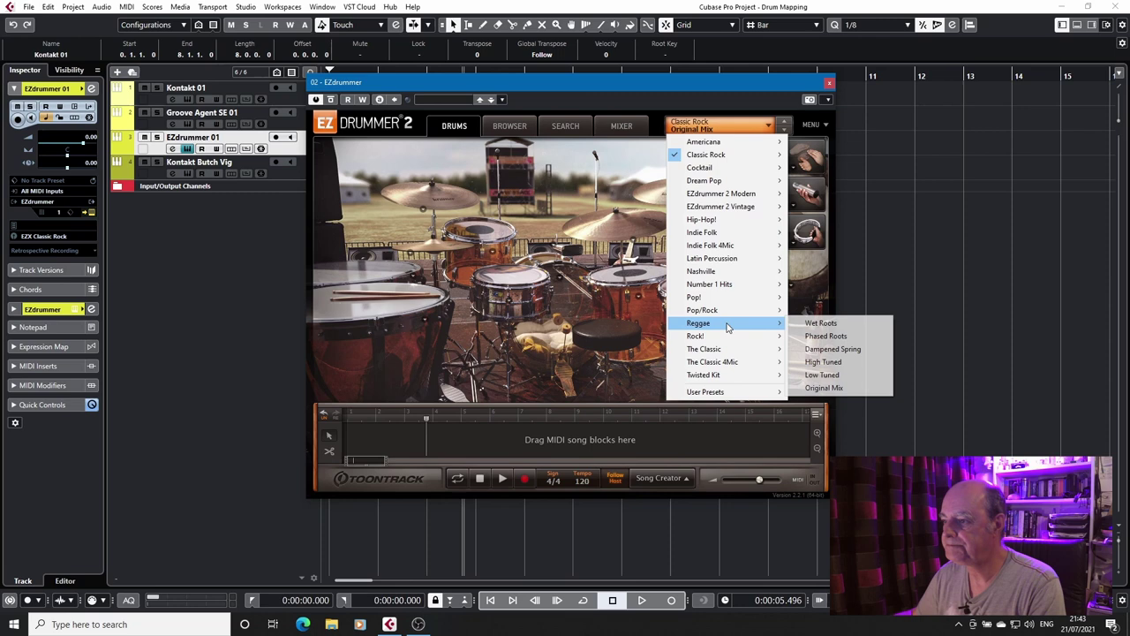
left_click(824, 388)
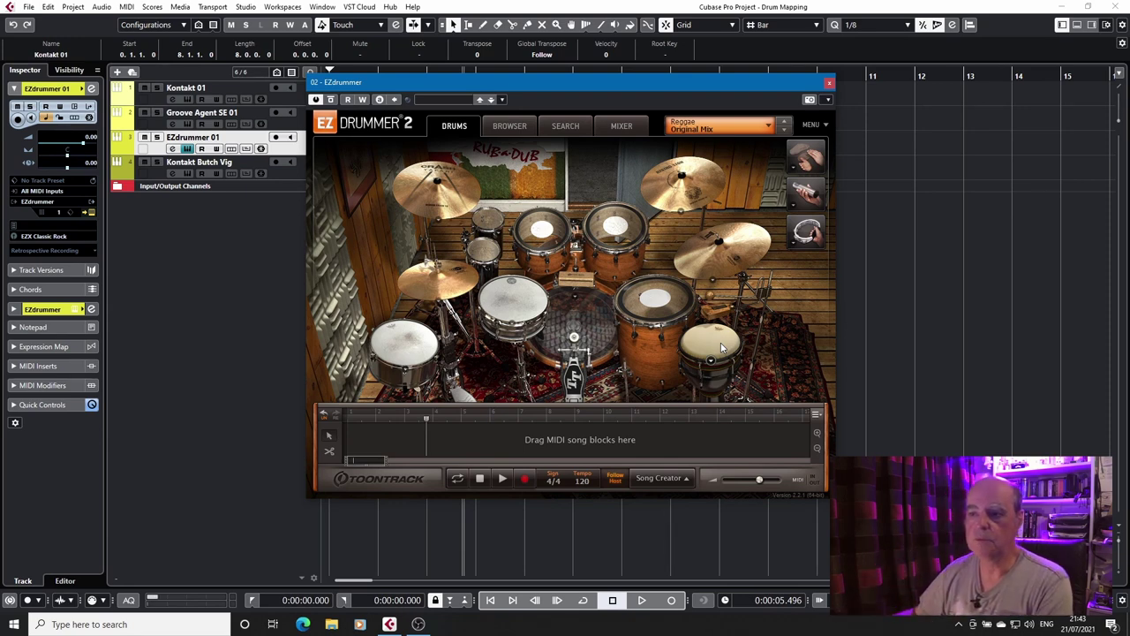
- Move the EZdrummer window right and down to reveal the 8-bar groove part on Kontakt 01
left_click_drag(640, 79, 810, 106)
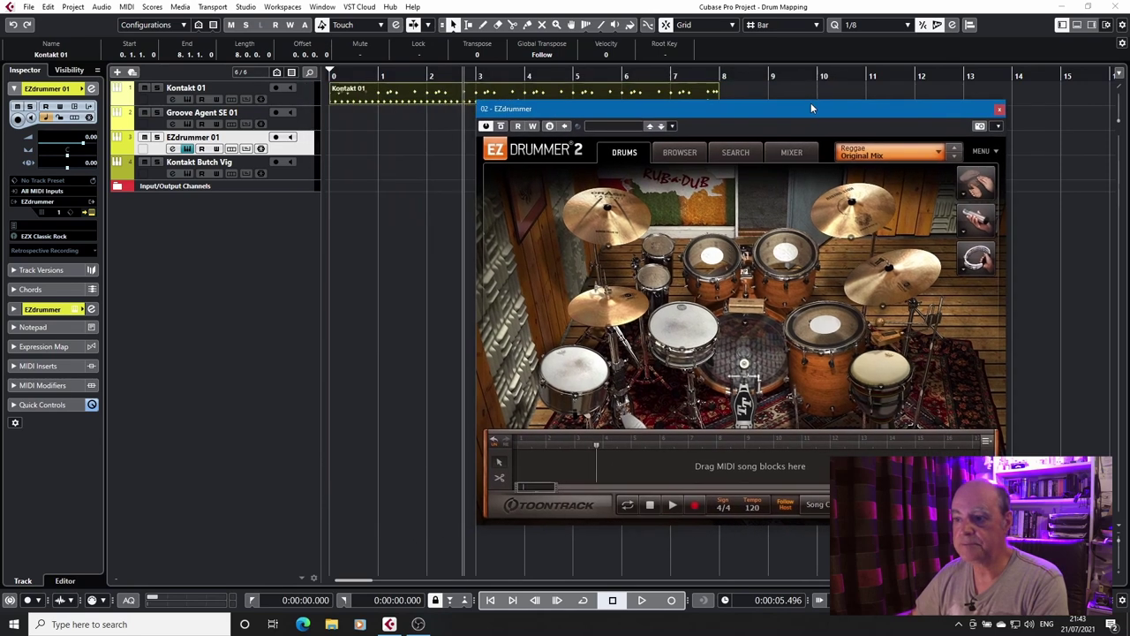